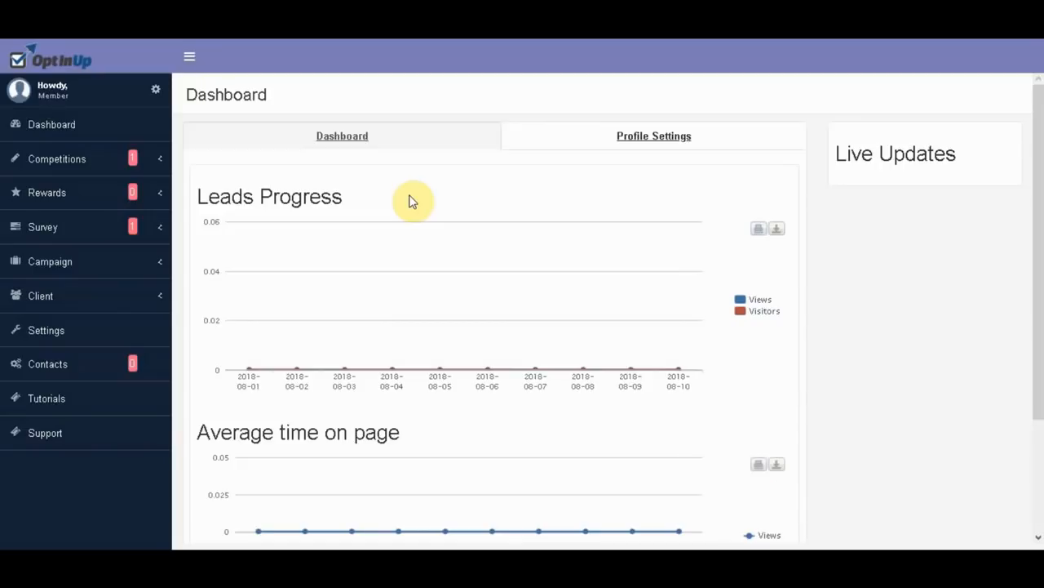
# Create a new competition and name it "Demo 5".
pyautogui.click(98, 162)
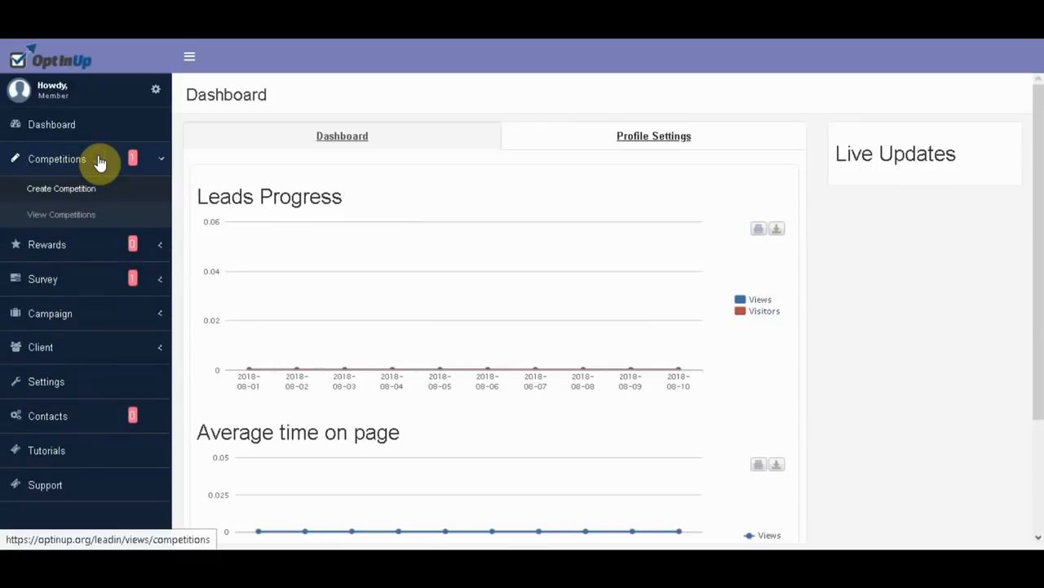
pyautogui.click(66, 193)
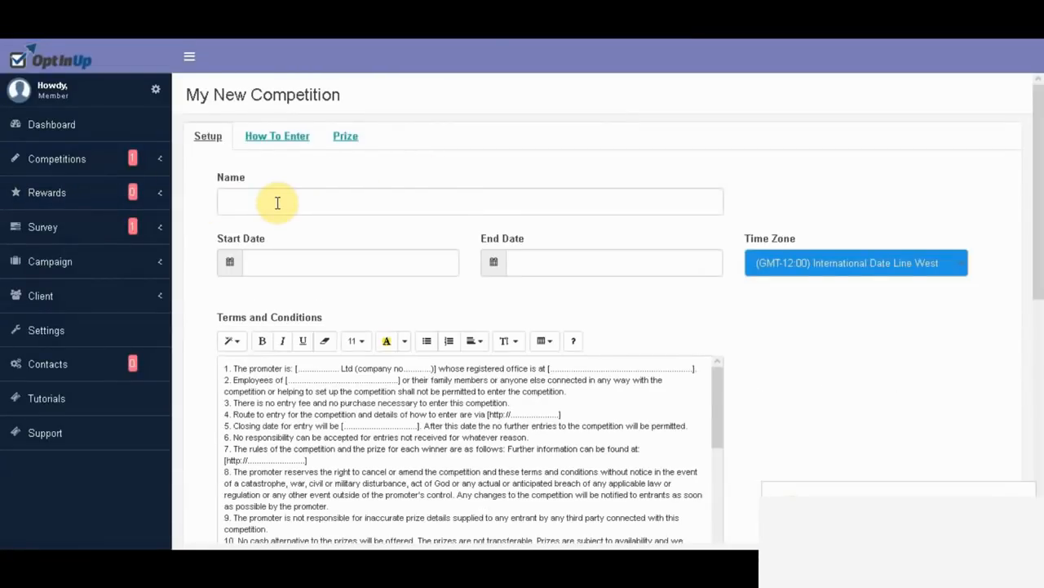
pyautogui.click(278, 203)
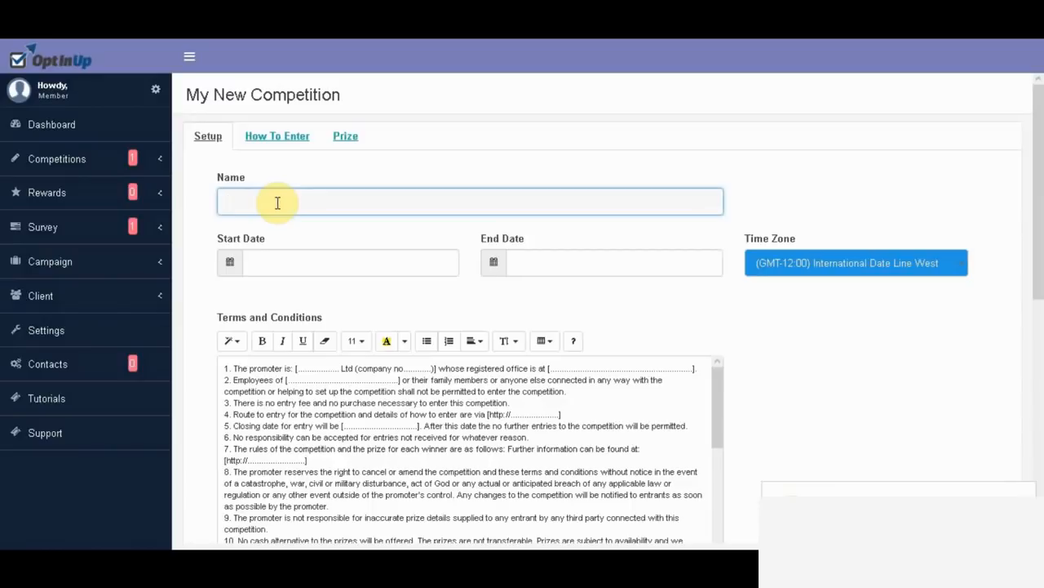
pyautogui.write('De')
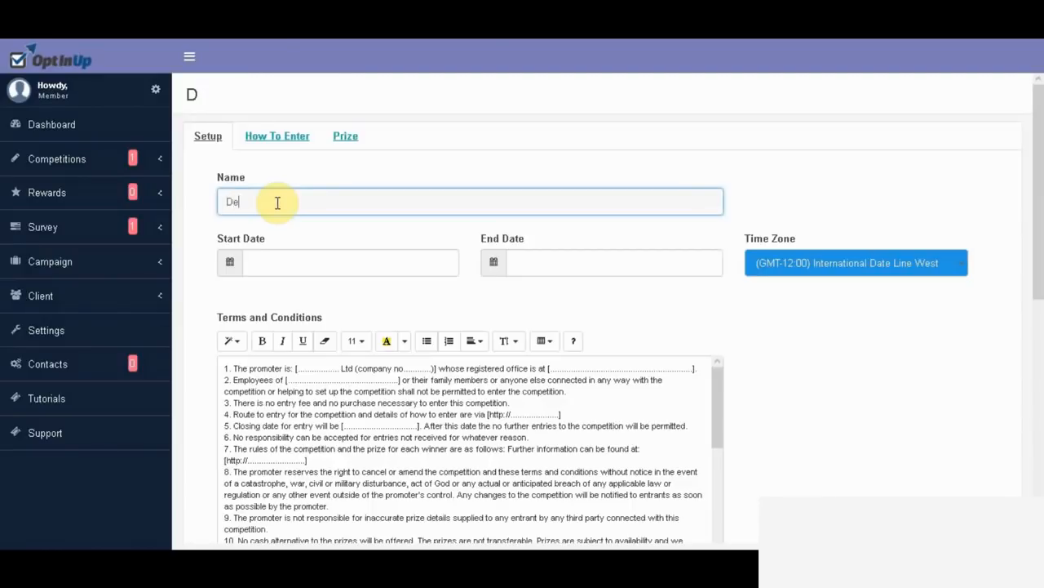
pyautogui.write('mo 5')
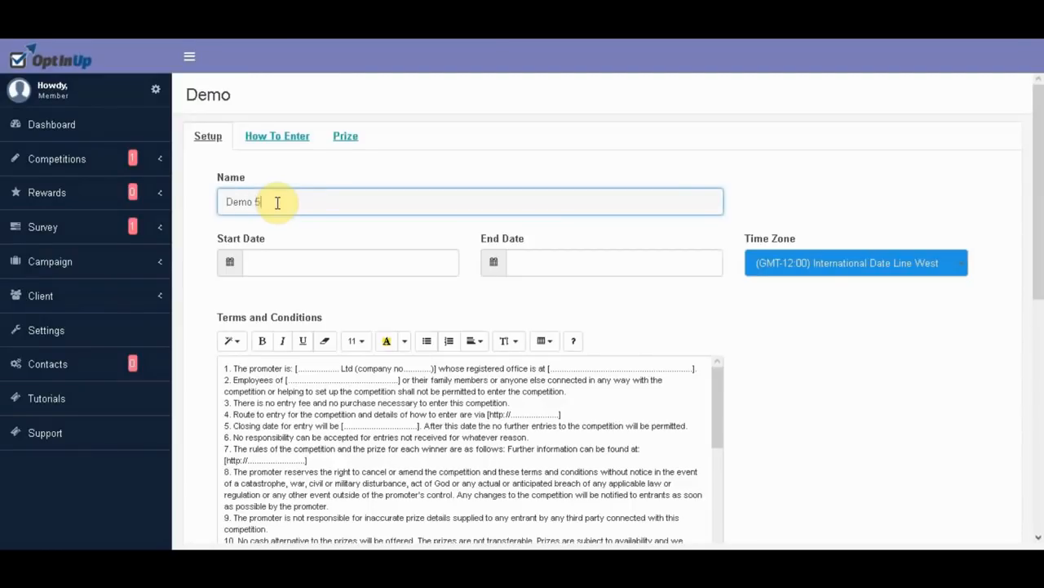
# Schedule the competition from 08/20/2018 00:00 to 08/27/2018 00:00 in the (GMT-09:00) Alaska time zone.
pyautogui.click(326, 263)
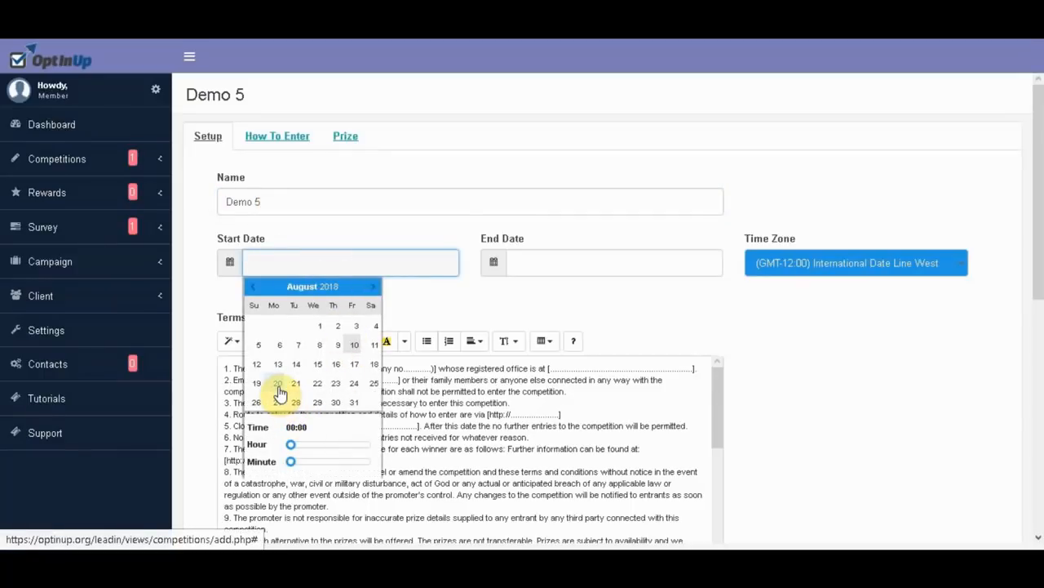
pyautogui.click(278, 384)
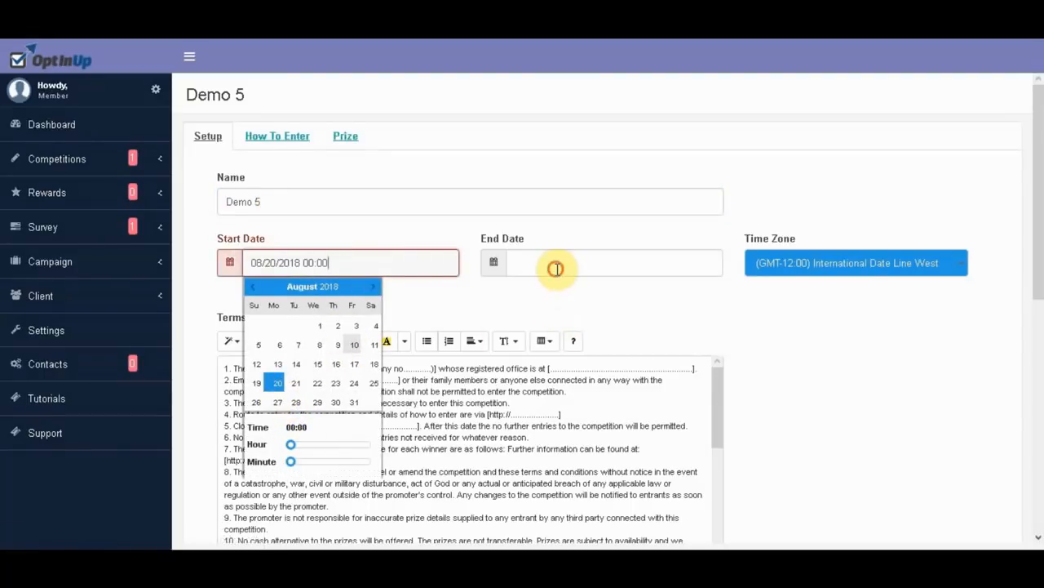
pyautogui.click(555, 268)
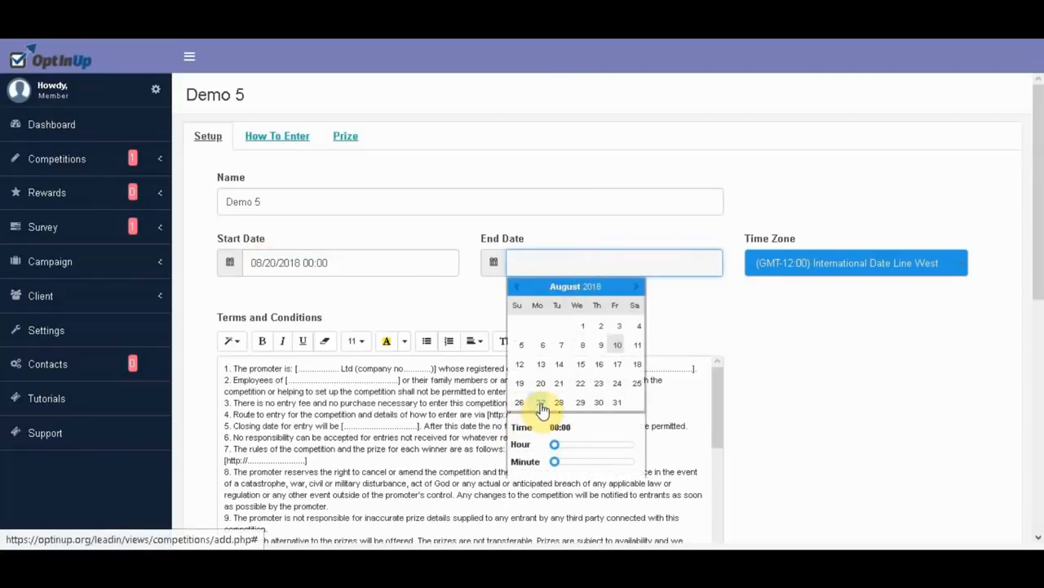
pyautogui.click(541, 403)
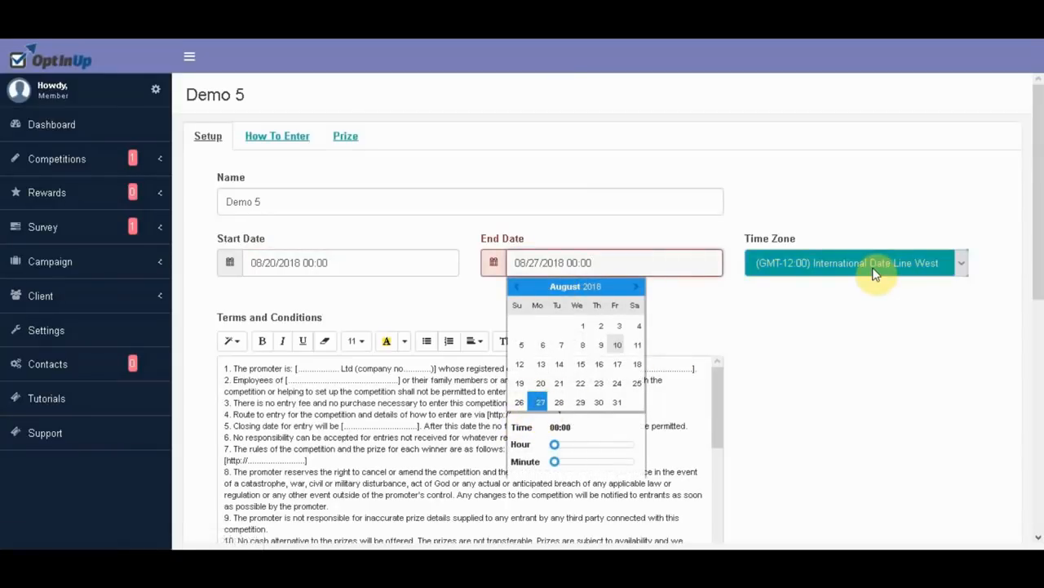
pyautogui.click(873, 267)
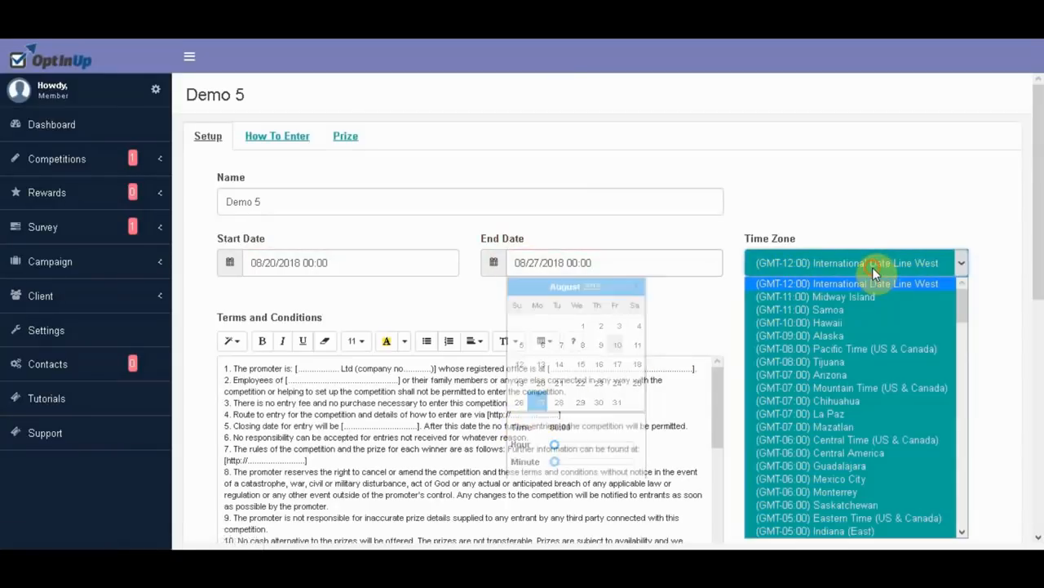
pyautogui.click(843, 335)
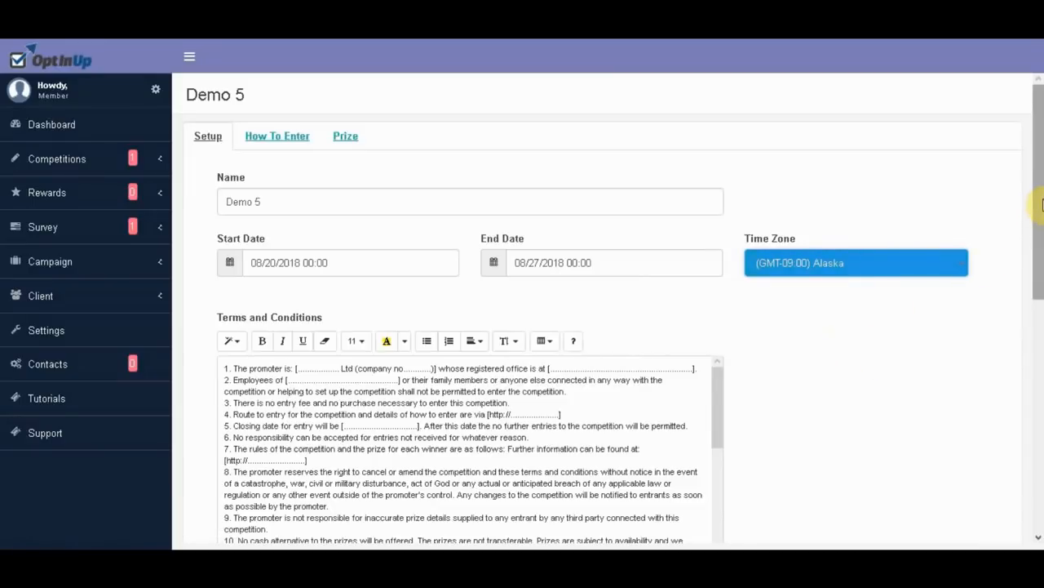
pyautogui.moveTo(1039, 204); pyautogui.dragTo(1040, 281)
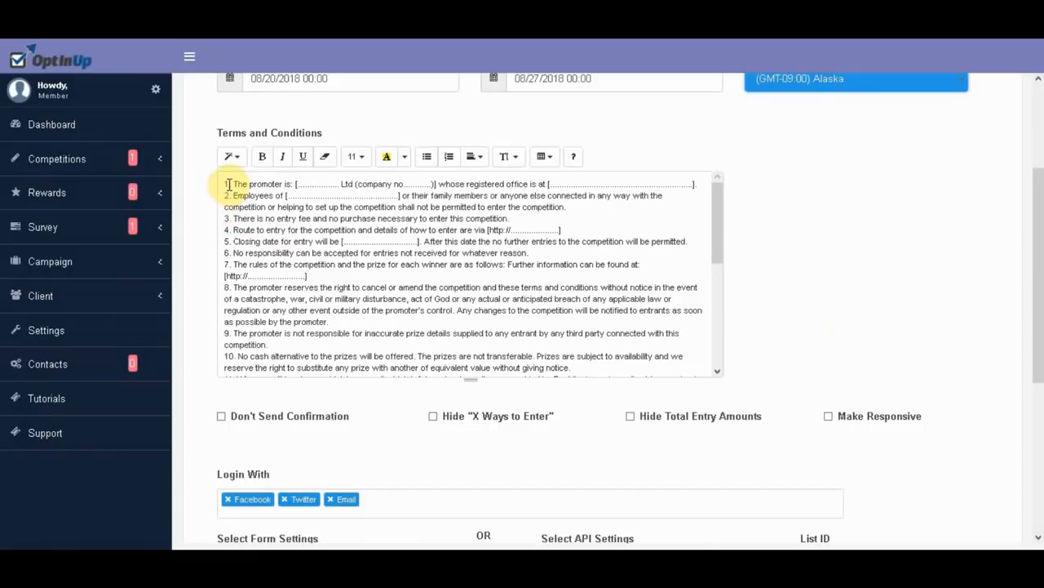
pyautogui.moveTo(228, 184); pyautogui.dragTo(626, 353)
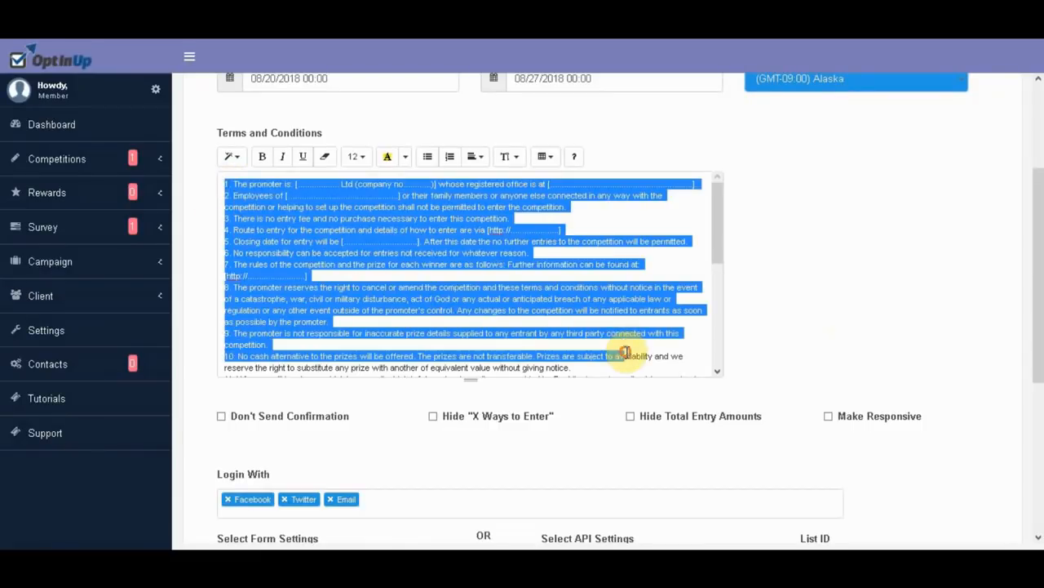
pyautogui.click(604, 276)
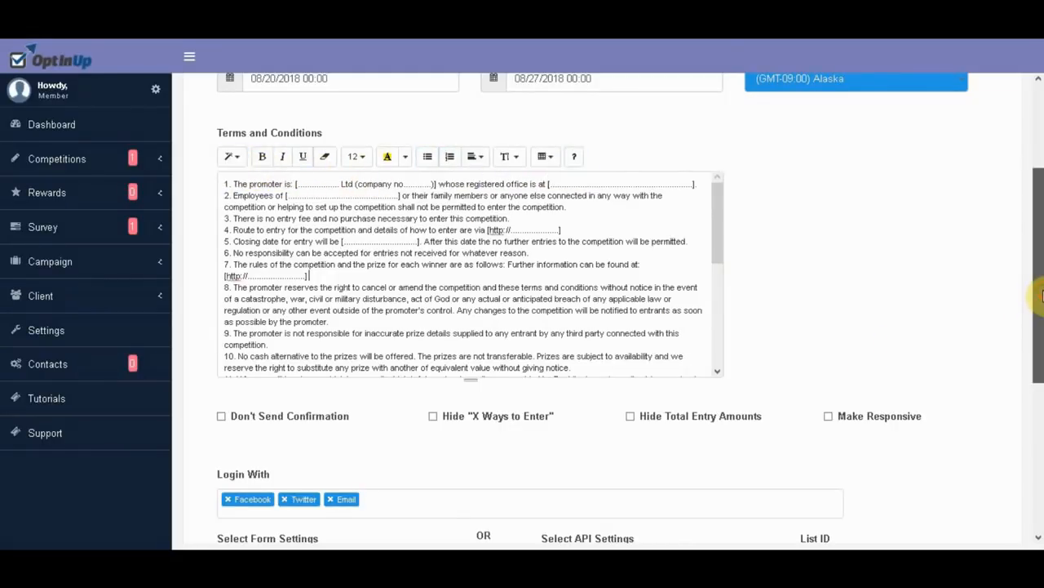
# Enable the Make Responsive option and remove Twitter from the competition's login methods.
pyautogui.moveTo(1040, 298); pyautogui.dragTo(1040, 379)
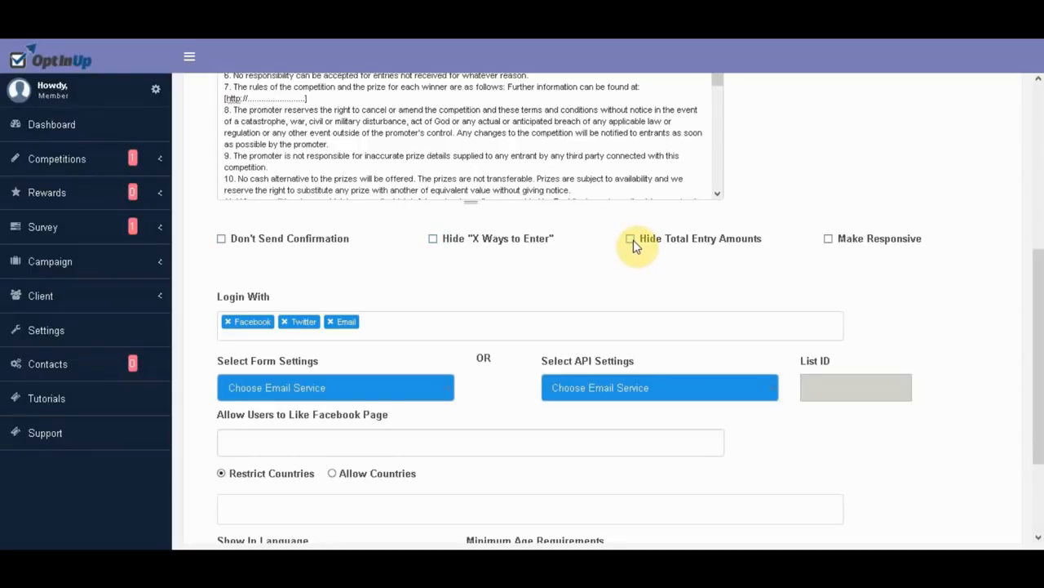
pyautogui.click(829, 239)
pyautogui.click(284, 322)
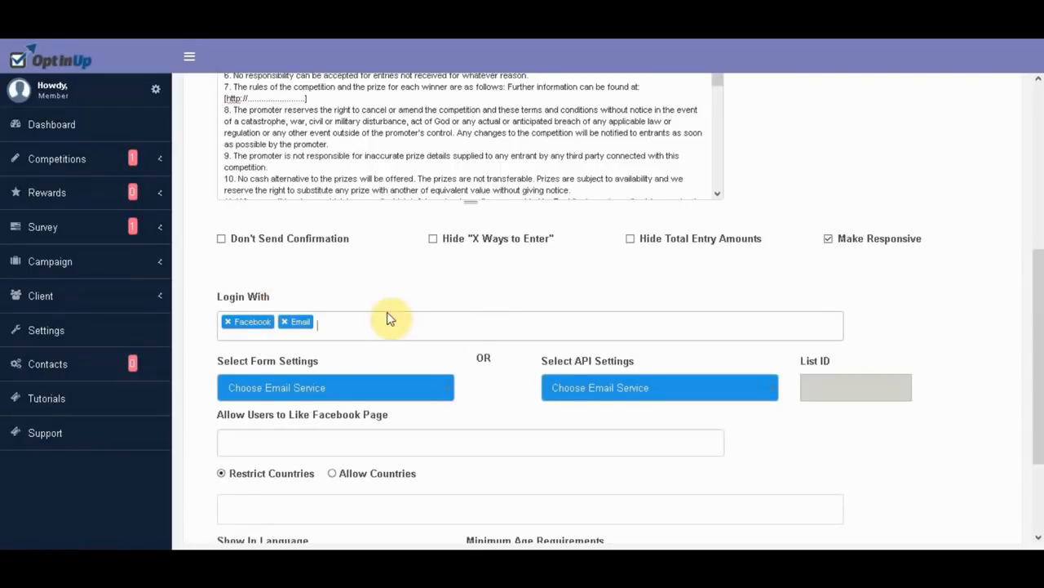
# Choose Aweber as the email service in the competition's form settings.
pyautogui.moveTo(1039, 364); pyautogui.dragTo(1040, 433)
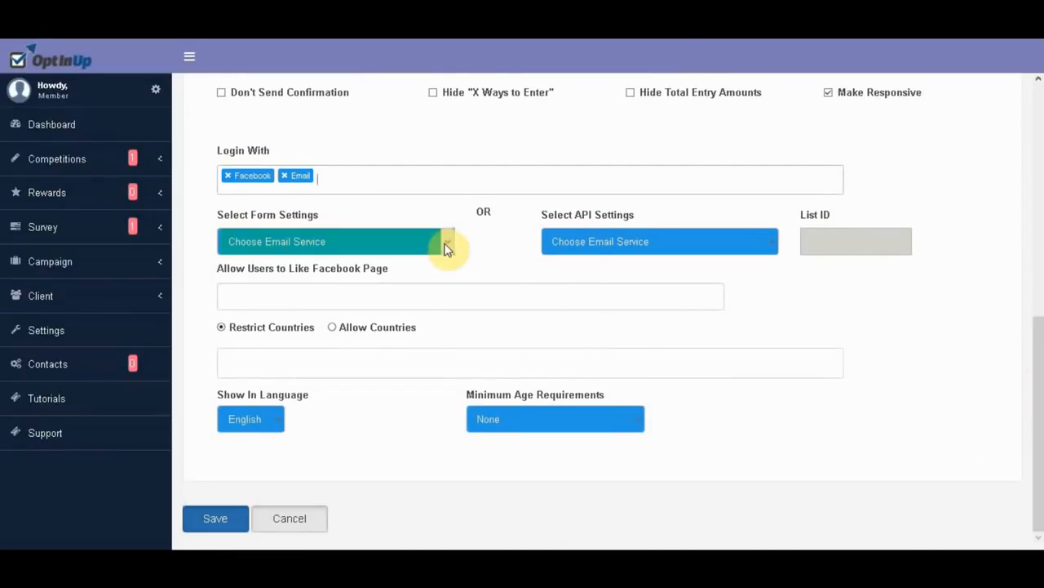
pyautogui.click(446, 245)
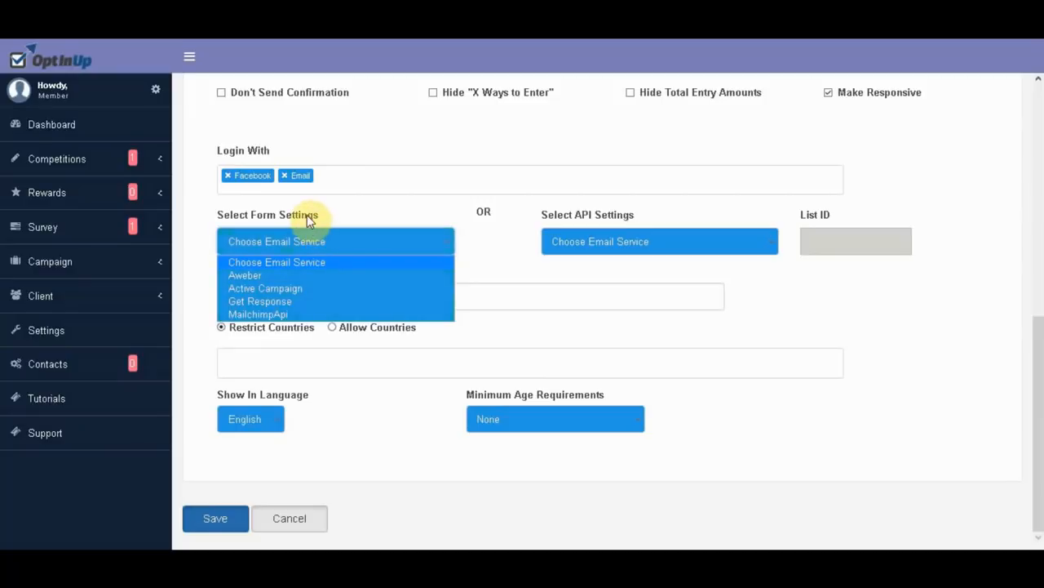
pyautogui.click(327, 288)
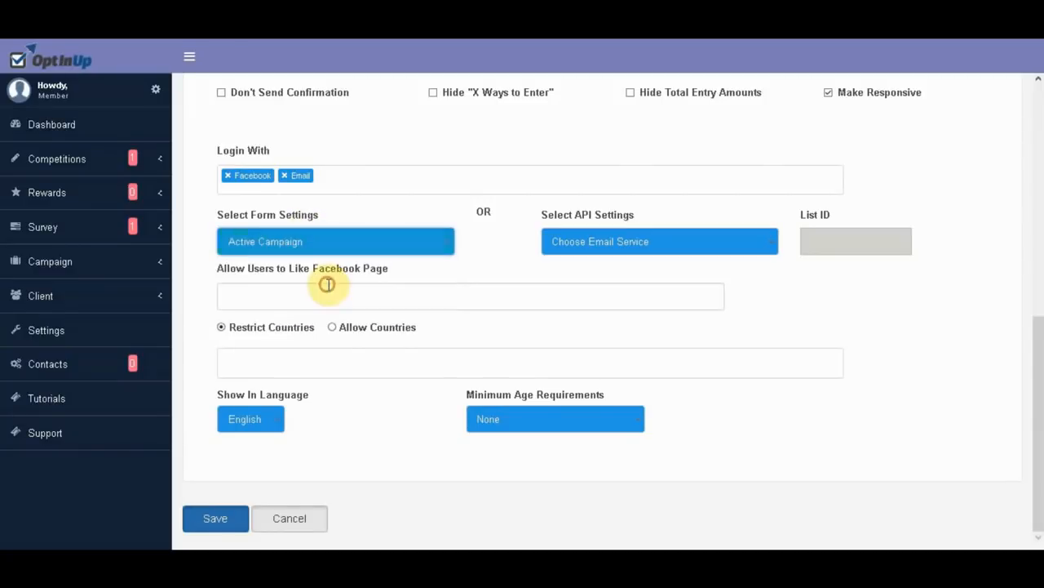
pyautogui.click(323, 238)
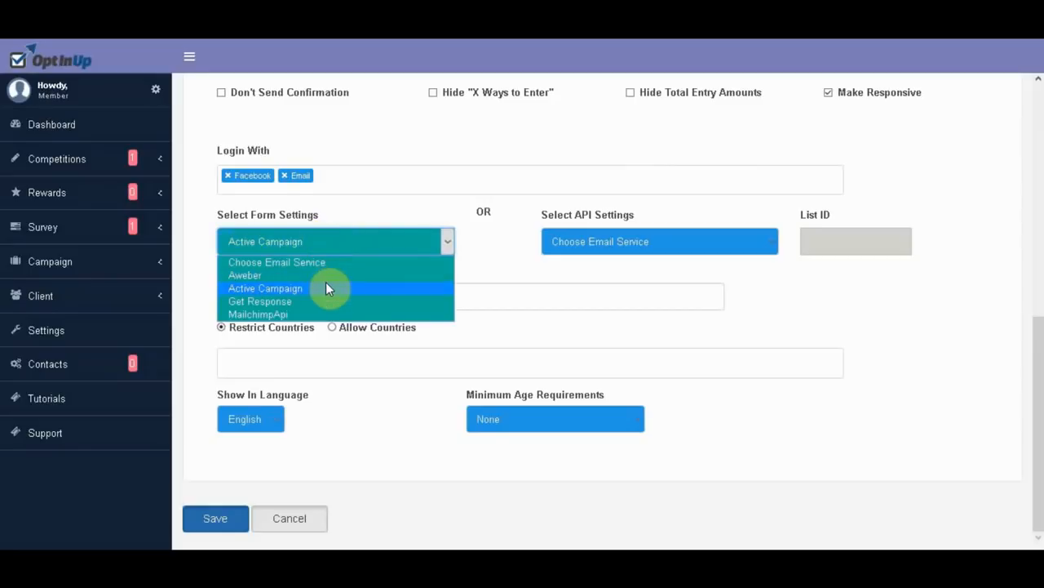
pyautogui.click(325, 277)
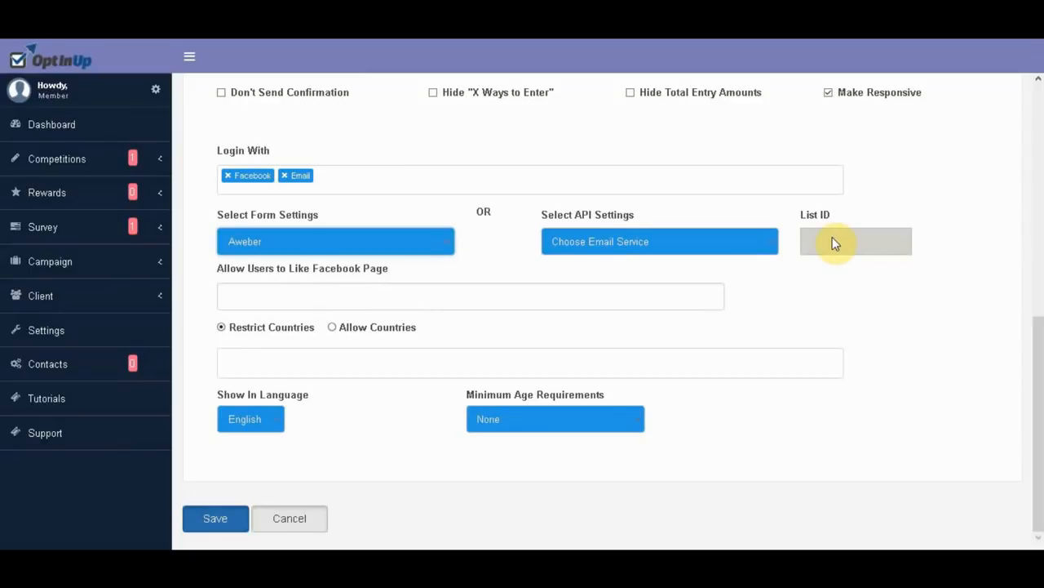
pyautogui.click(497, 293)
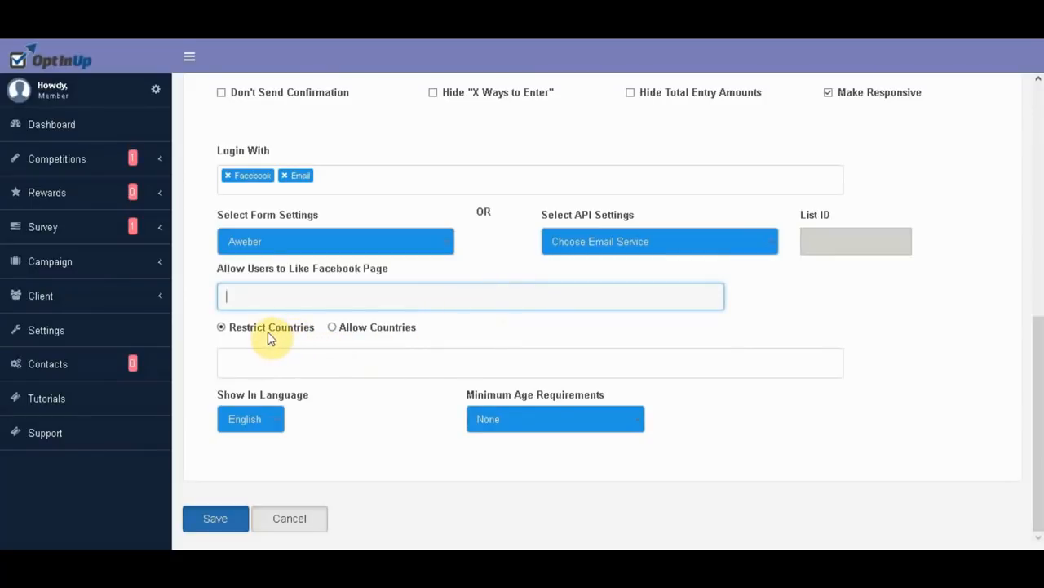
pyautogui.click(335, 328)
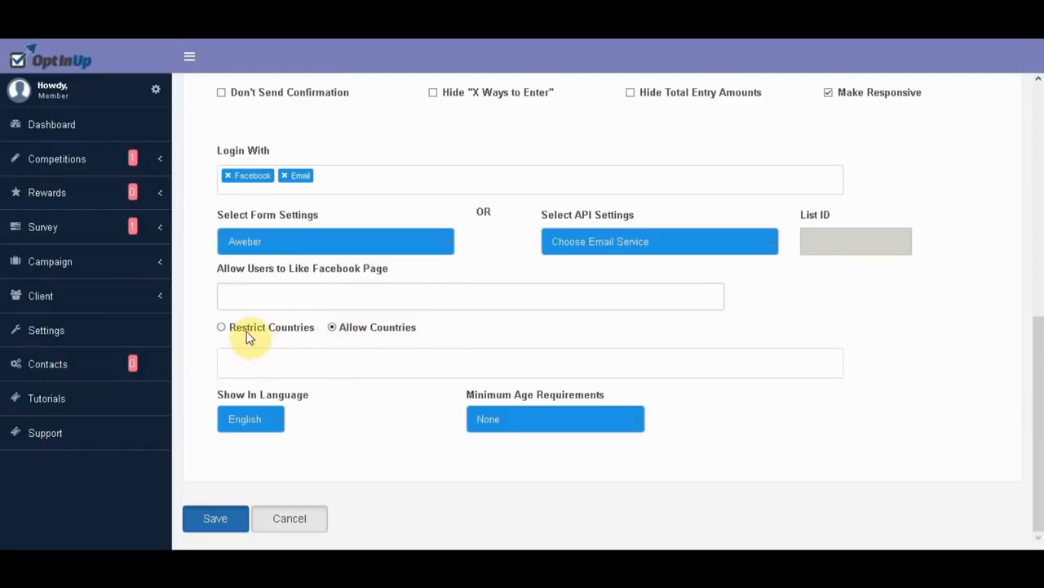
pyautogui.click(221, 329)
# Add Cuba and Gabon to the competition's restricted countries.
pyautogui.click(269, 371)
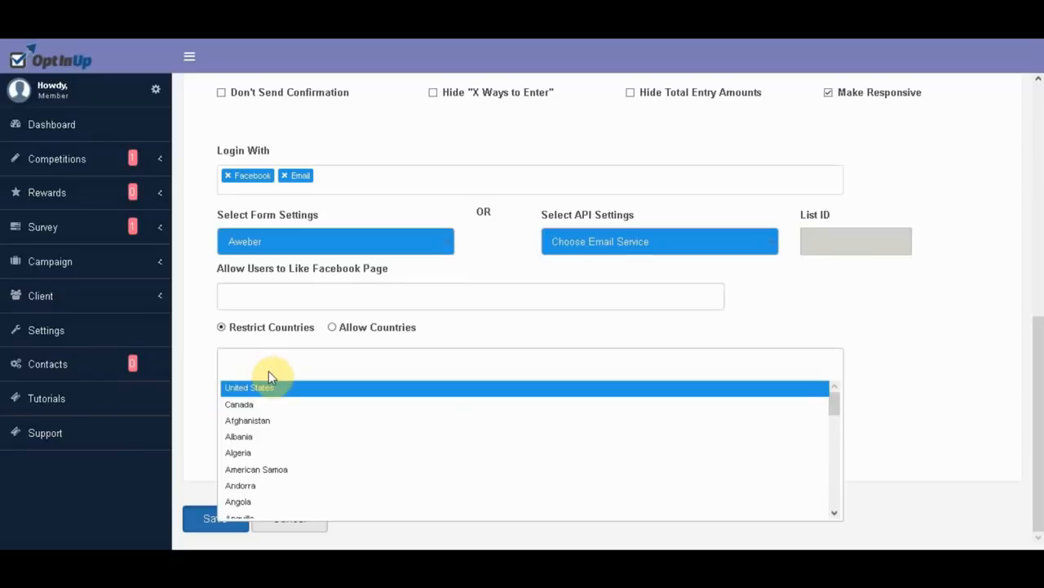
pyautogui.scroll(-5, 305, 466)
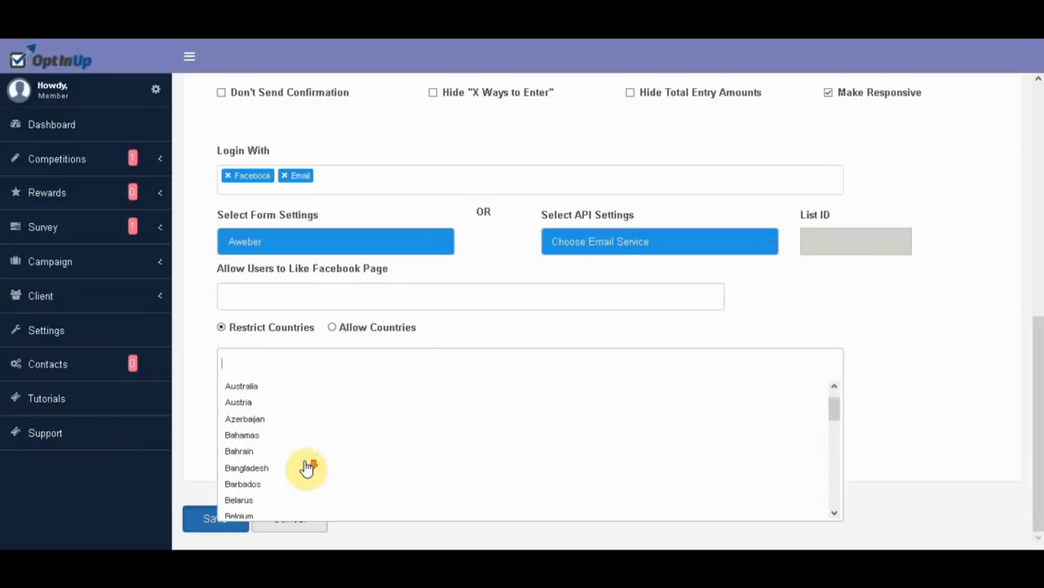
pyautogui.scroll(-4, 305, 466)
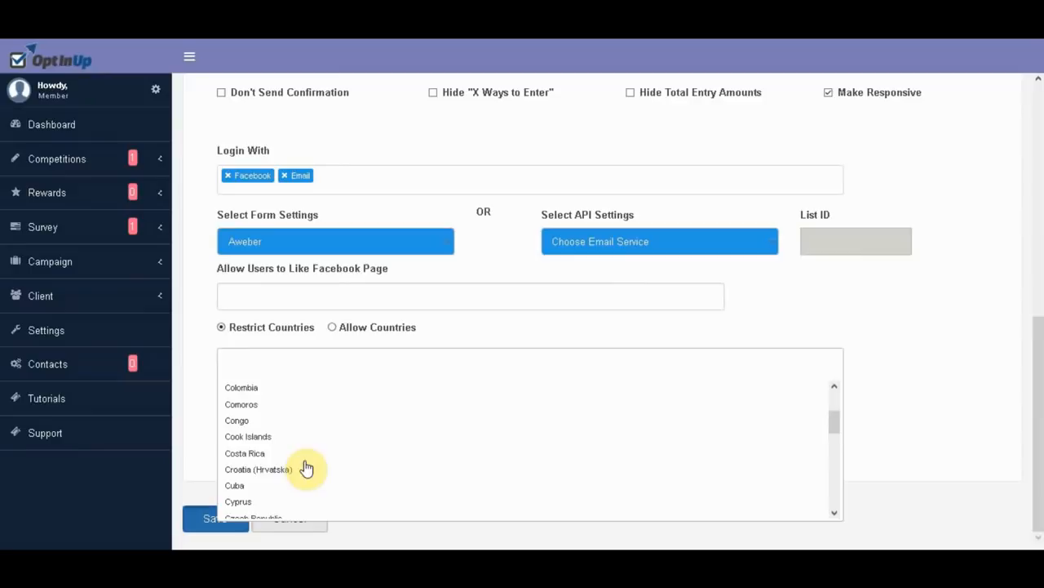
pyautogui.click(261, 487)
pyautogui.click(372, 367)
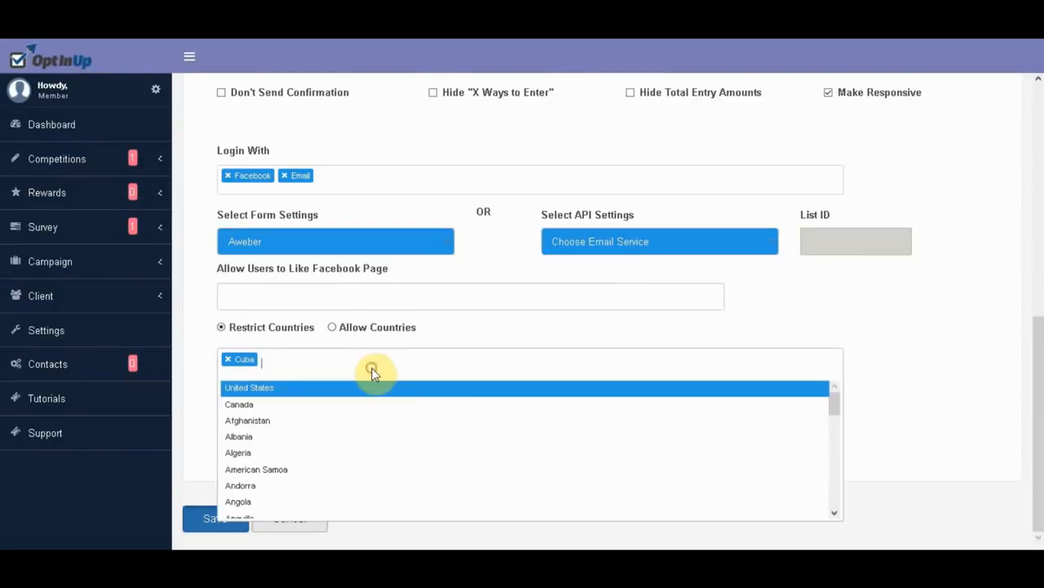
pyautogui.scroll(-12, 371, 464)
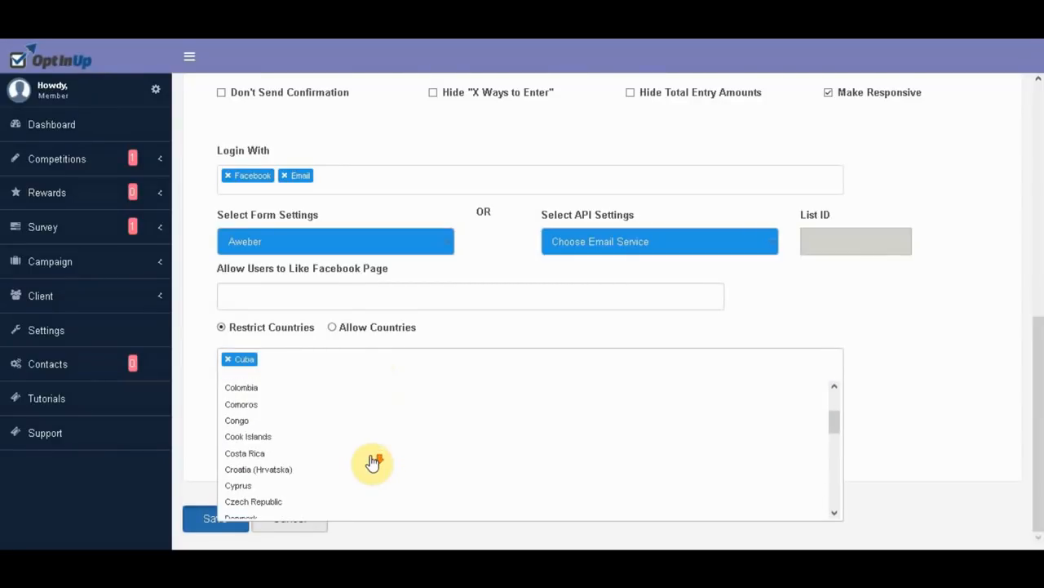
pyautogui.scroll(-5, 373, 463)
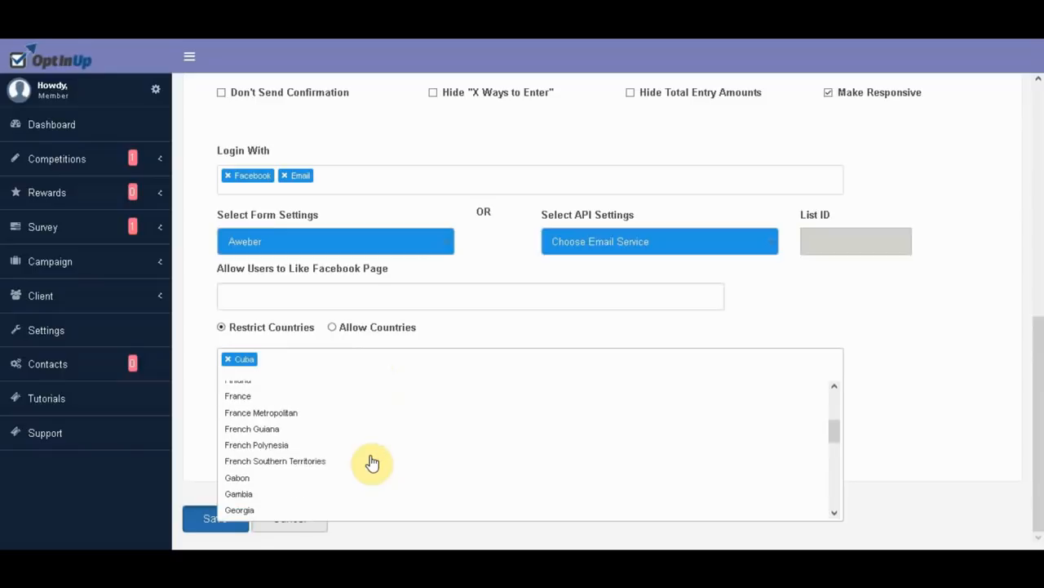
pyautogui.click(280, 477)
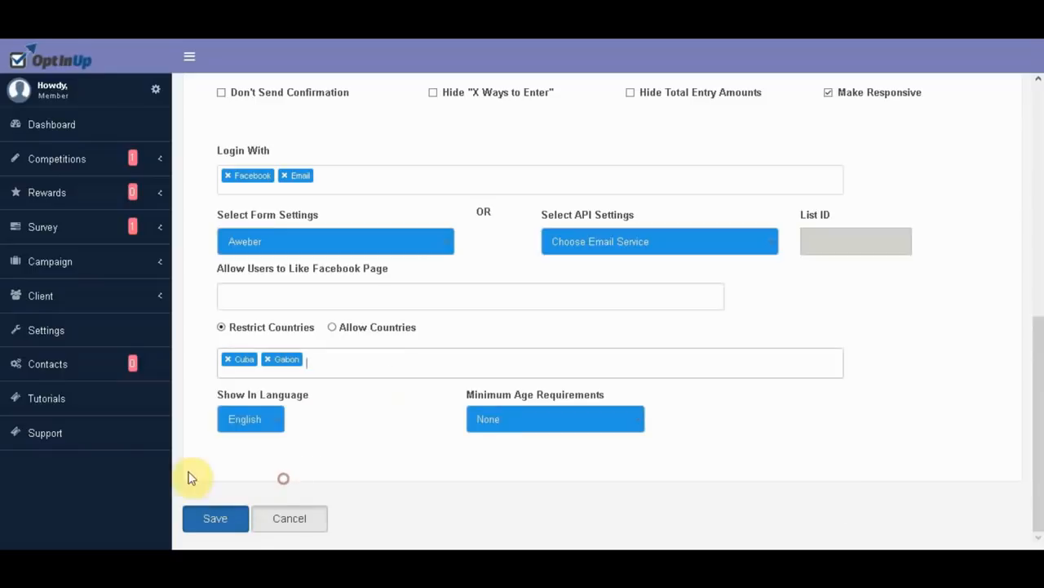
# Set the display language to French and the minimum age requirement to "18+ Date of birth (YYYY/MM/DD)", and save the setup.
pyautogui.click(281, 420)
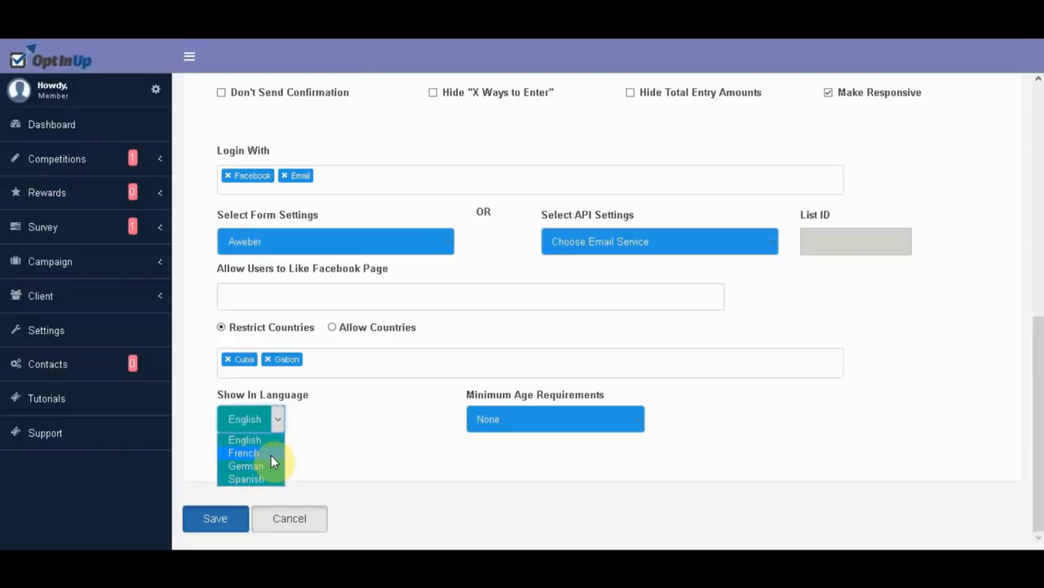
pyautogui.click(271, 455)
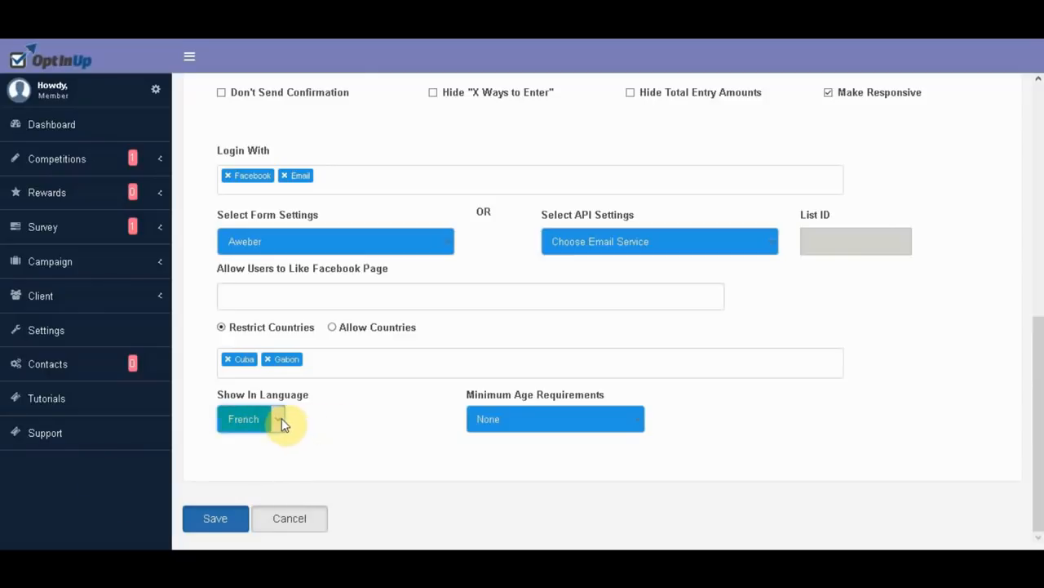
pyautogui.click(641, 424)
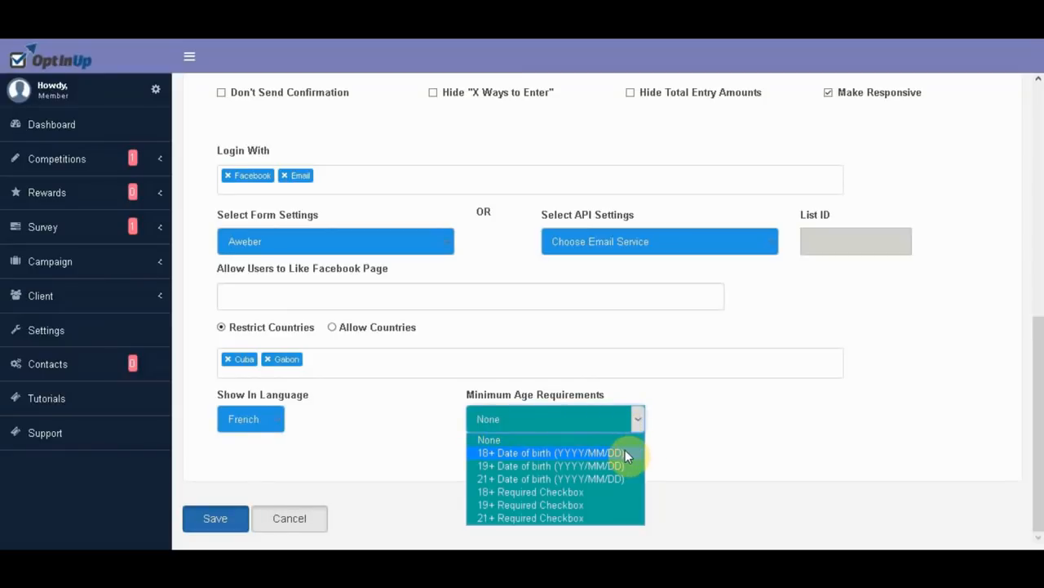
pyautogui.click(556, 452)
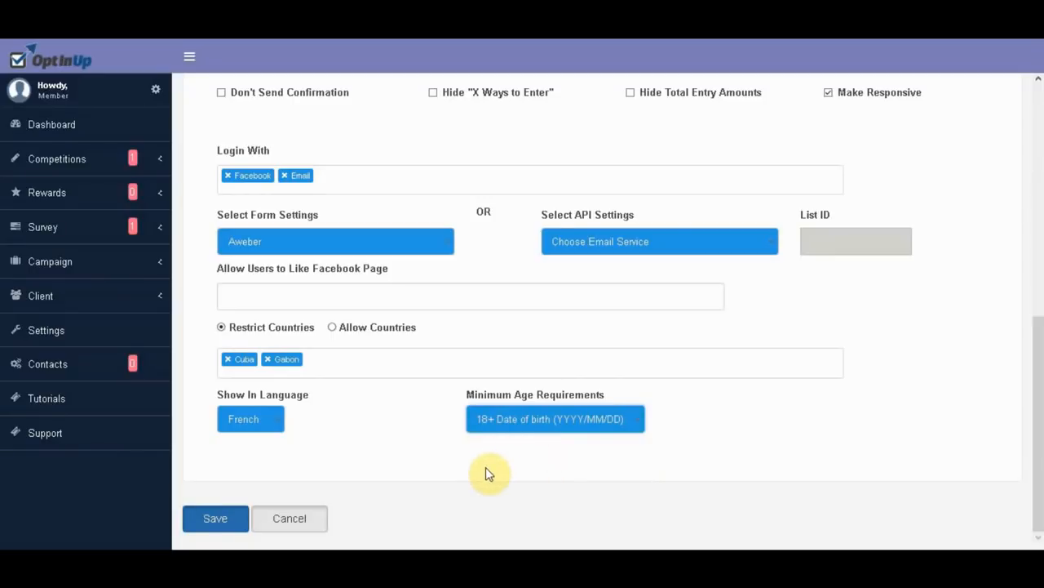
pyautogui.click(233, 521)
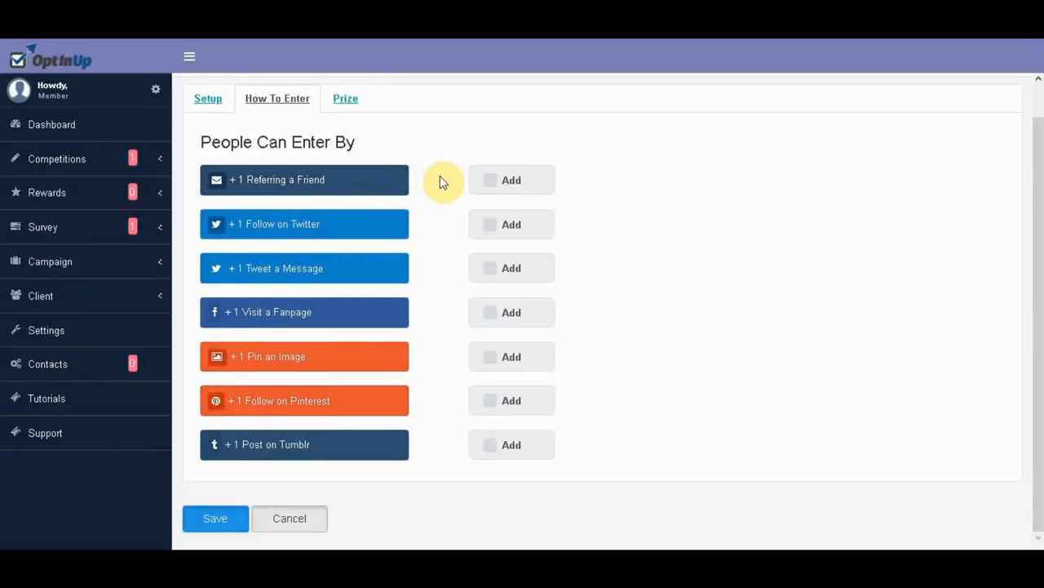
# Add the Referring a Friend entry method with the message "August Rush!" and a point value of +1, and save it.
pyautogui.click(353, 185)
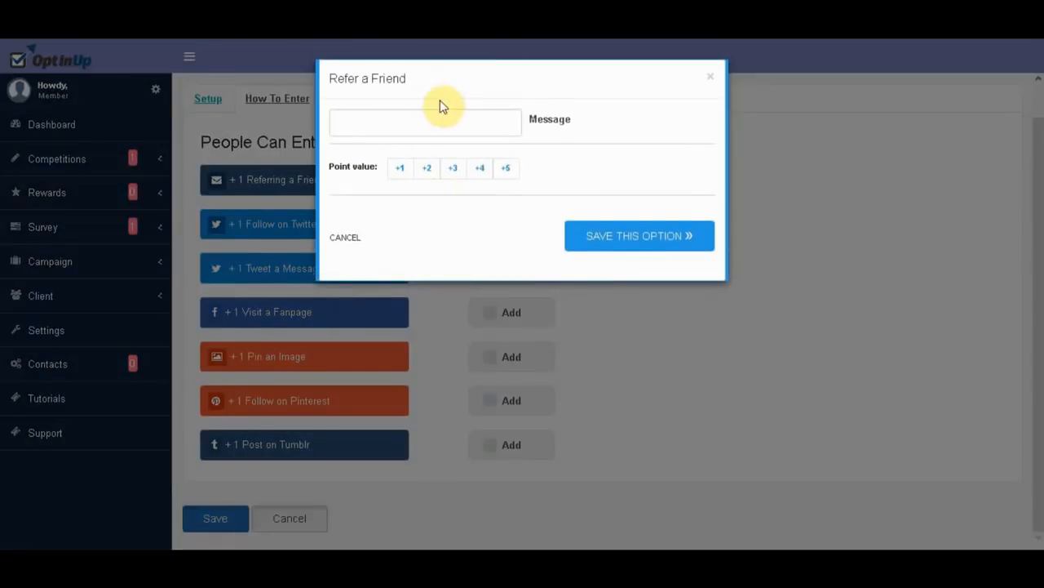
pyautogui.click(442, 123)
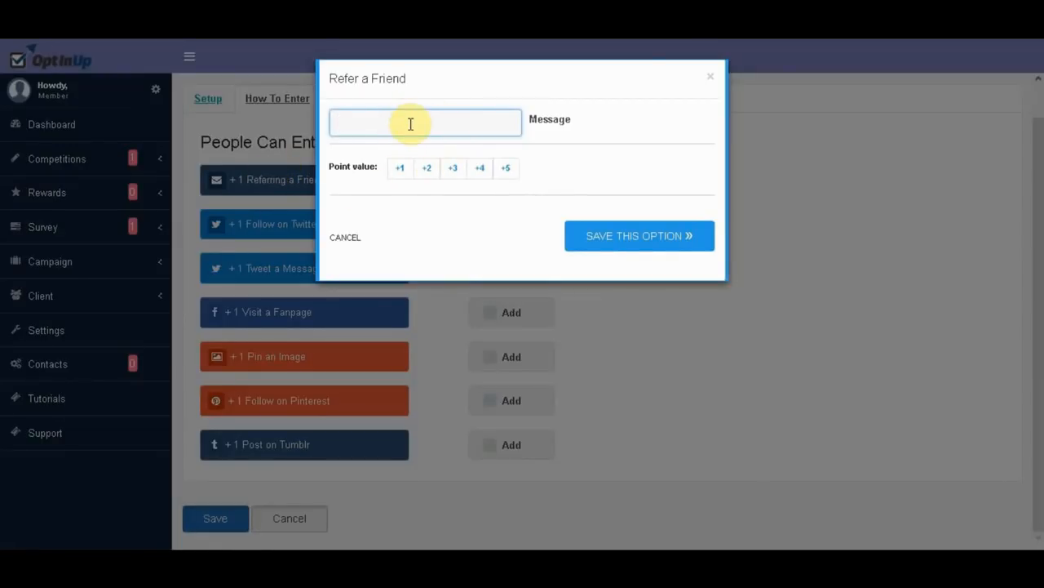
pyautogui.click(410, 123)
pyautogui.write('ush!')
pyautogui.click(401, 170)
pyautogui.click(427, 171)
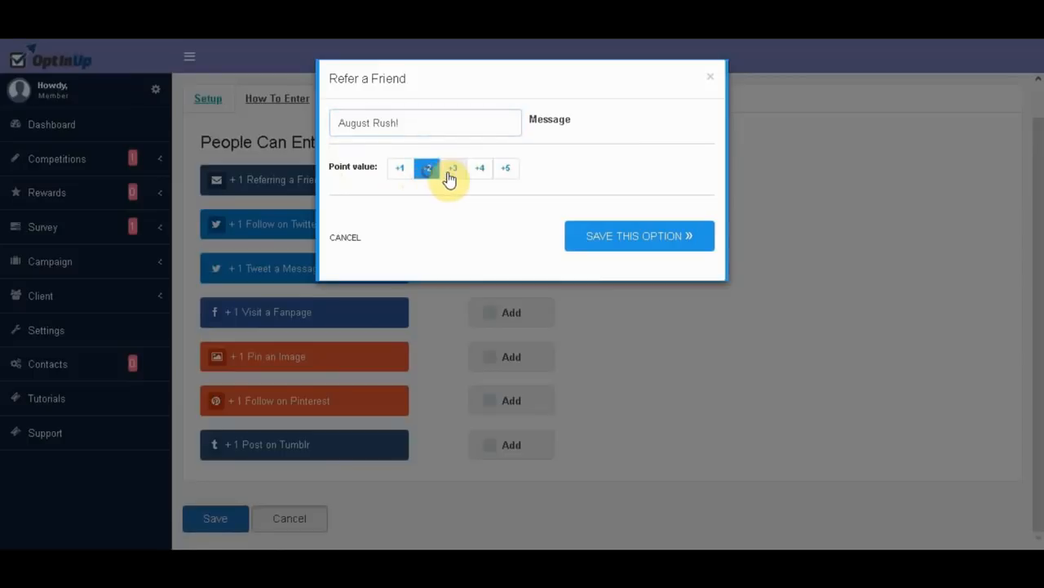
pyautogui.click(480, 170)
pyautogui.click(506, 169)
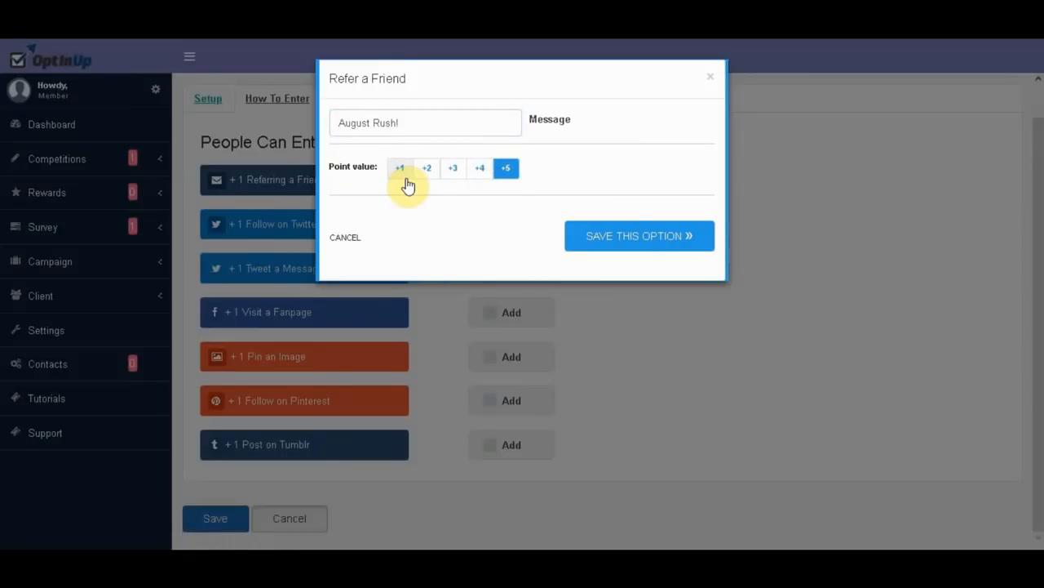
pyautogui.click(399, 171)
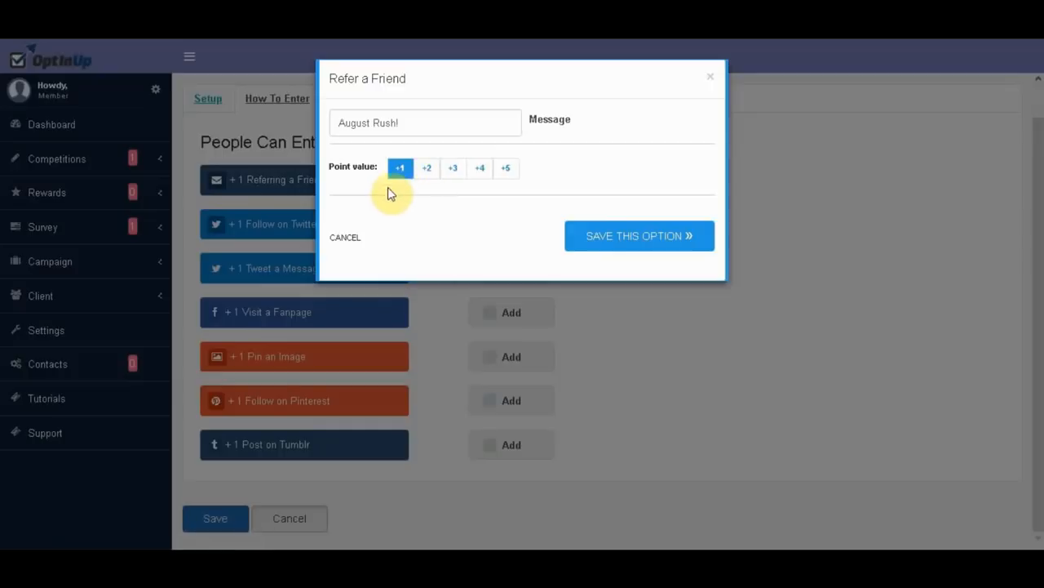
pyautogui.click(663, 239)
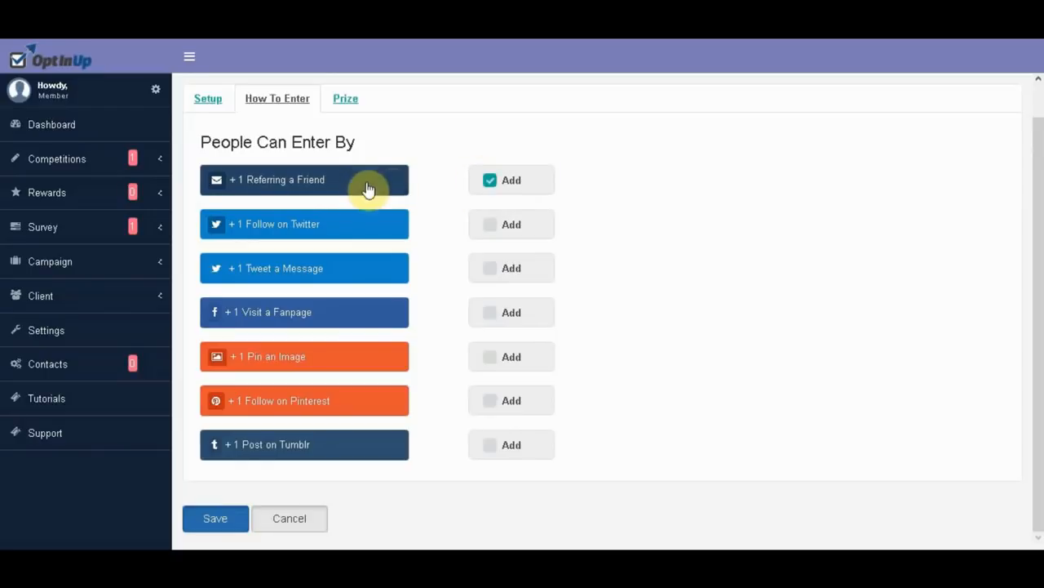
# Examine the settings of the Follow on Twitter and Tweet a Message entry methods without adding either.
pyautogui.click(375, 236)
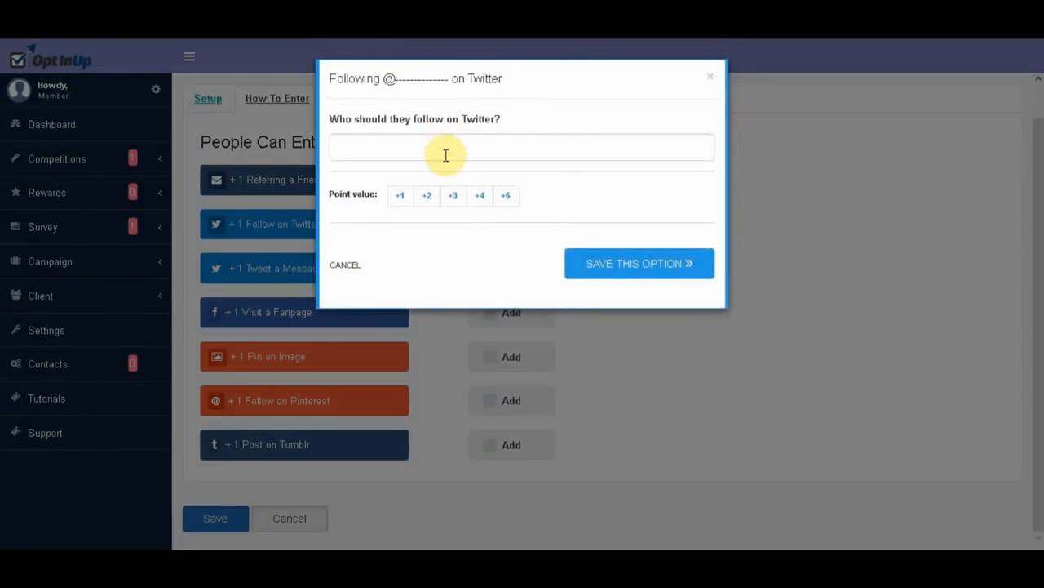
pyautogui.click(448, 153)
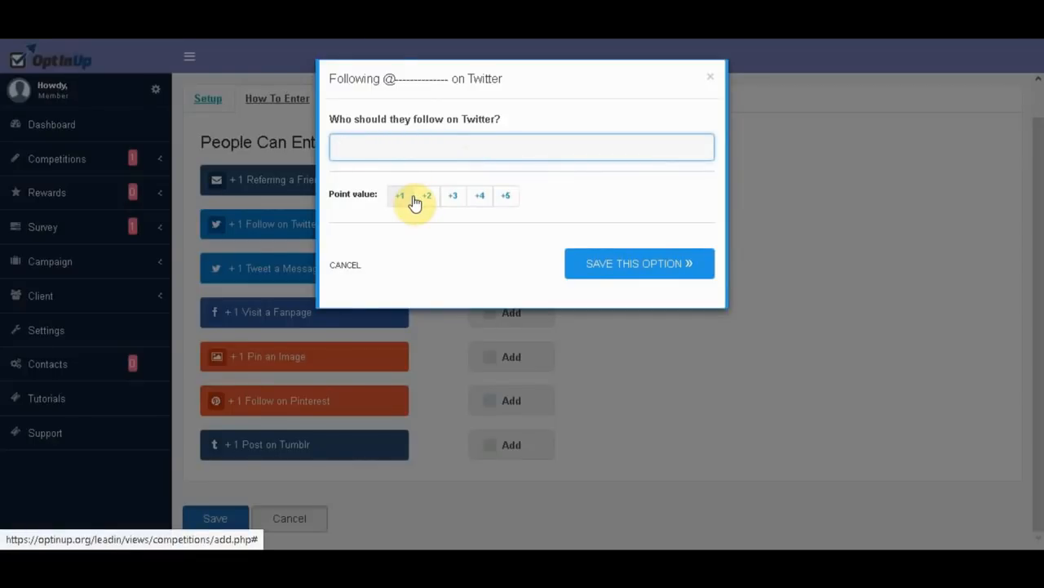
pyautogui.click(411, 197)
pyautogui.click(454, 144)
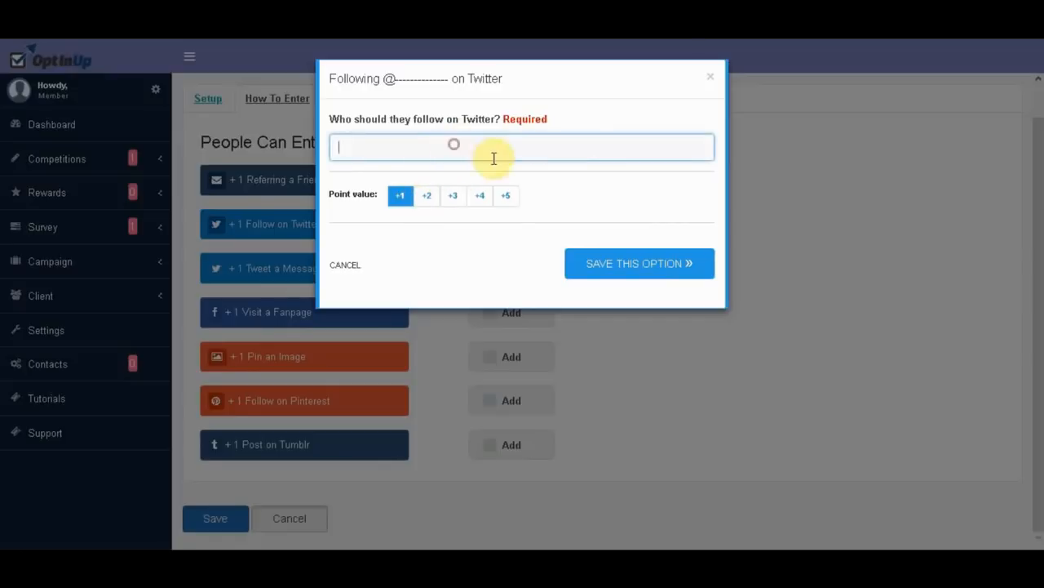
pyautogui.click(405, 199)
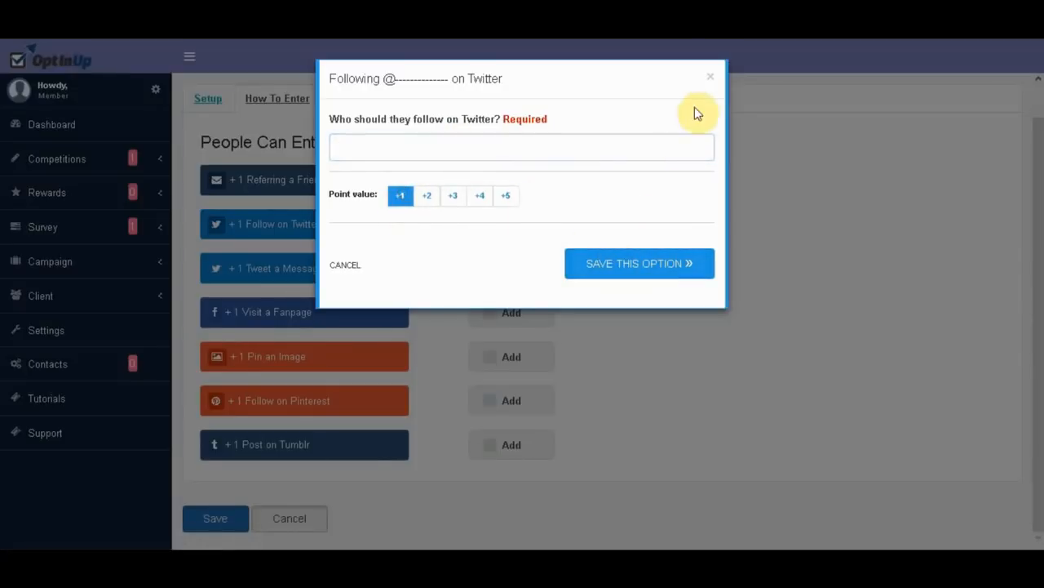
pyautogui.click(709, 76)
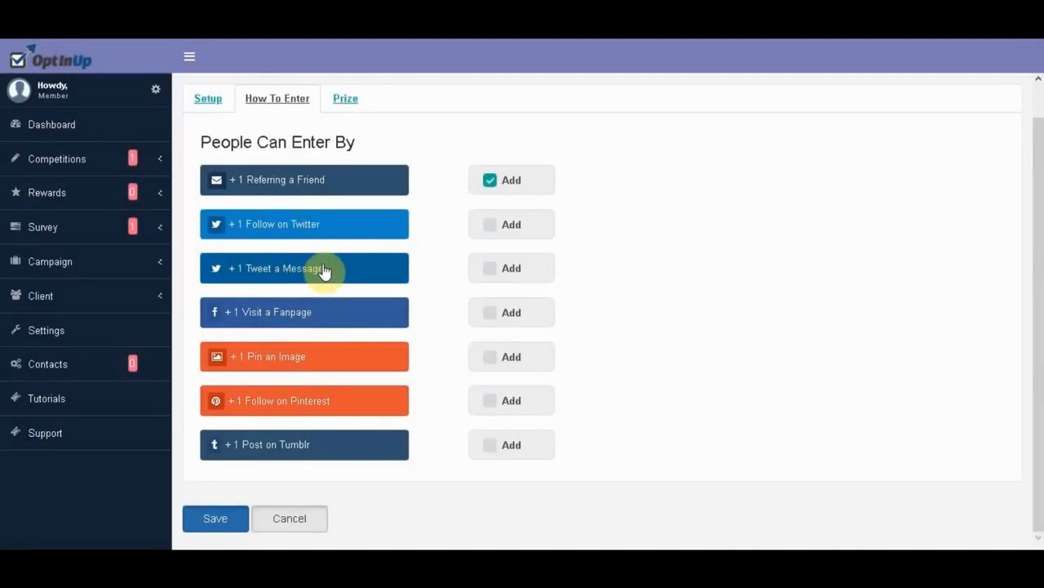
pyautogui.click(324, 271)
pyautogui.click(452, 152)
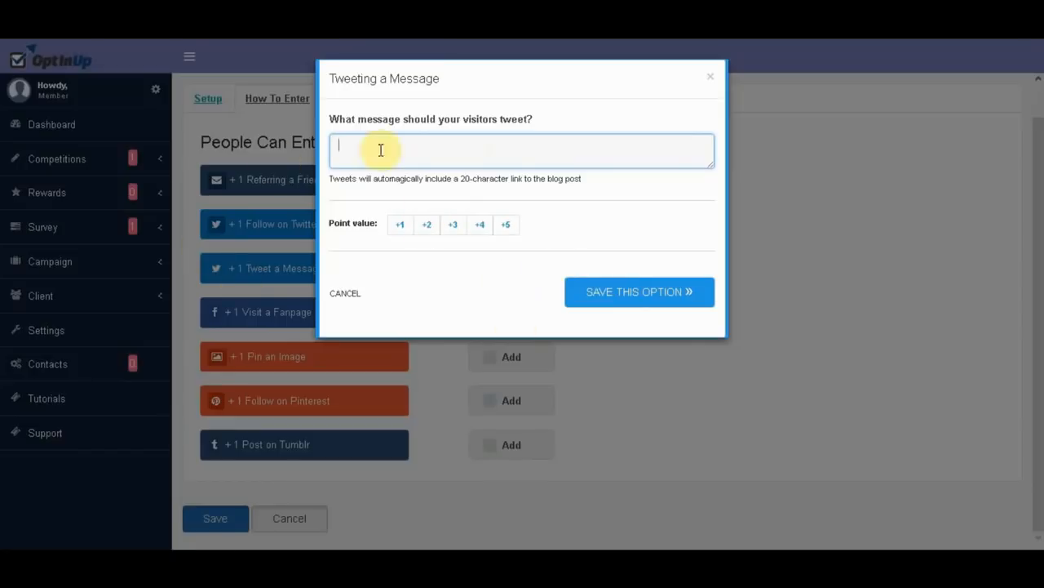
pyautogui.click(708, 77)
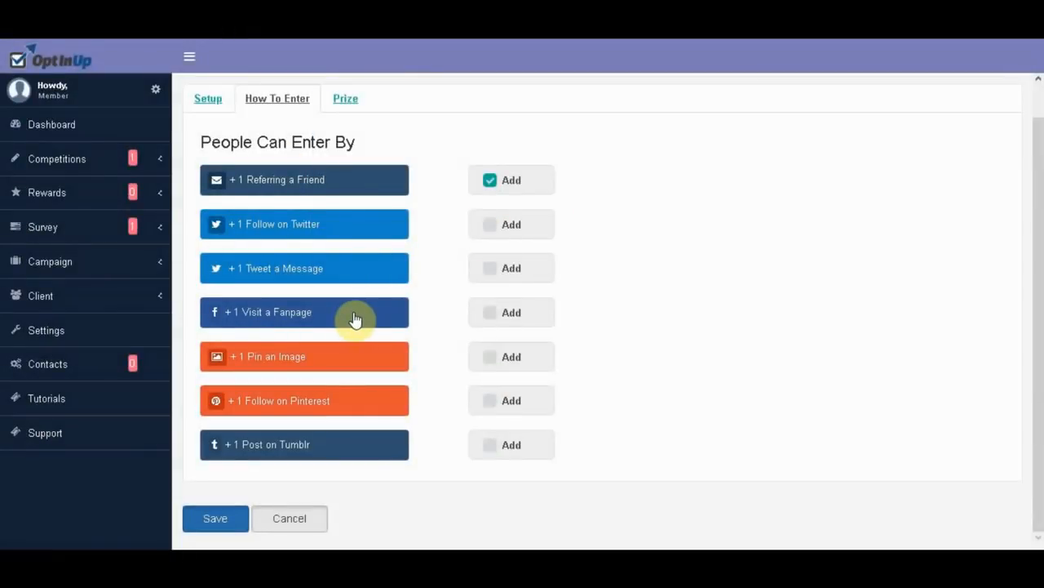
# Examine the settings of the Visit a Fanpage and Pin an Image entry methods, including the image file selection, without adding either.
pyautogui.click(329, 316)
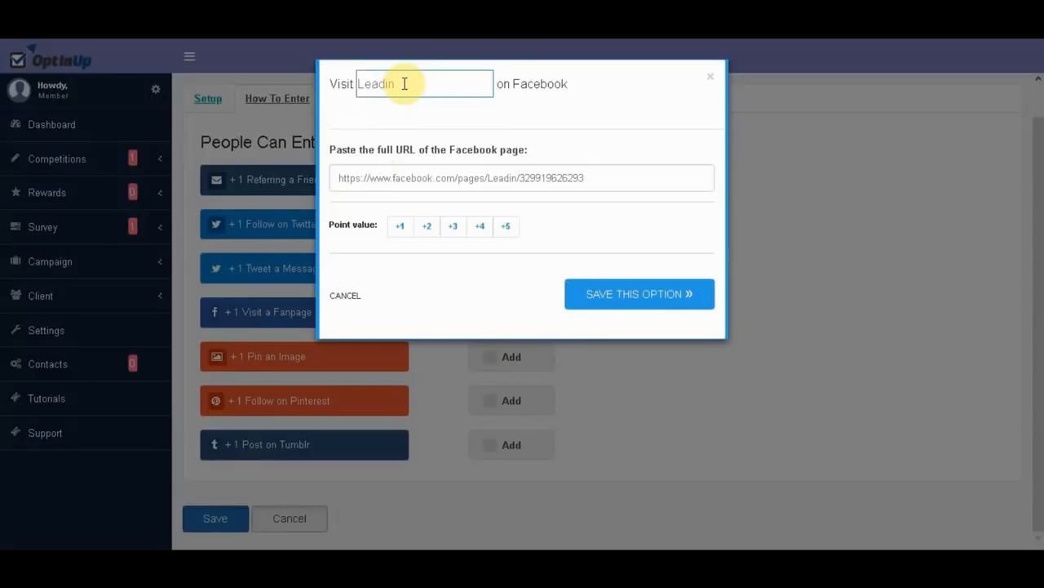
pyautogui.click(404, 83)
pyautogui.click(578, 177)
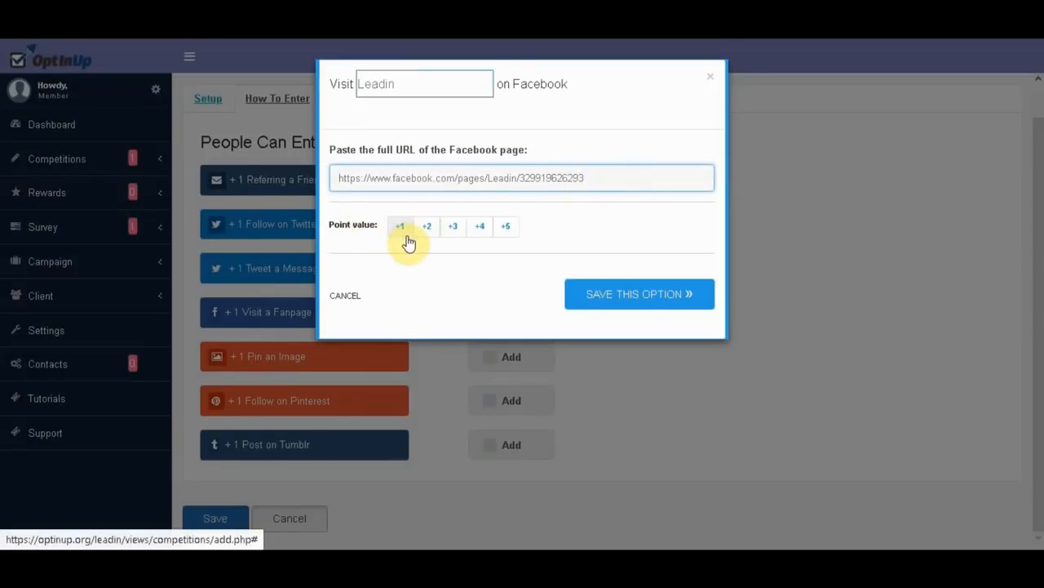
pyautogui.click(711, 79)
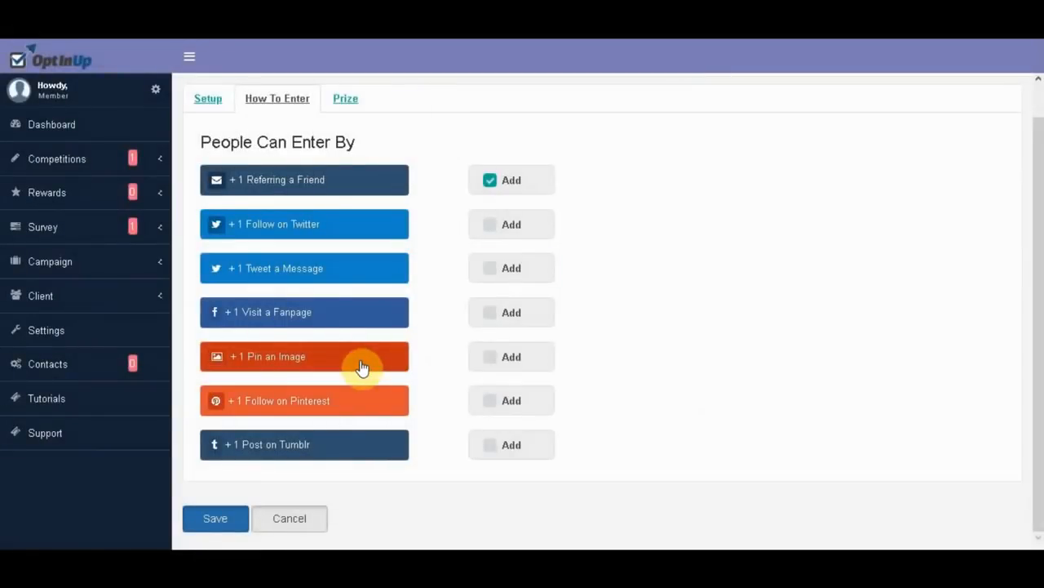
pyautogui.click(361, 366)
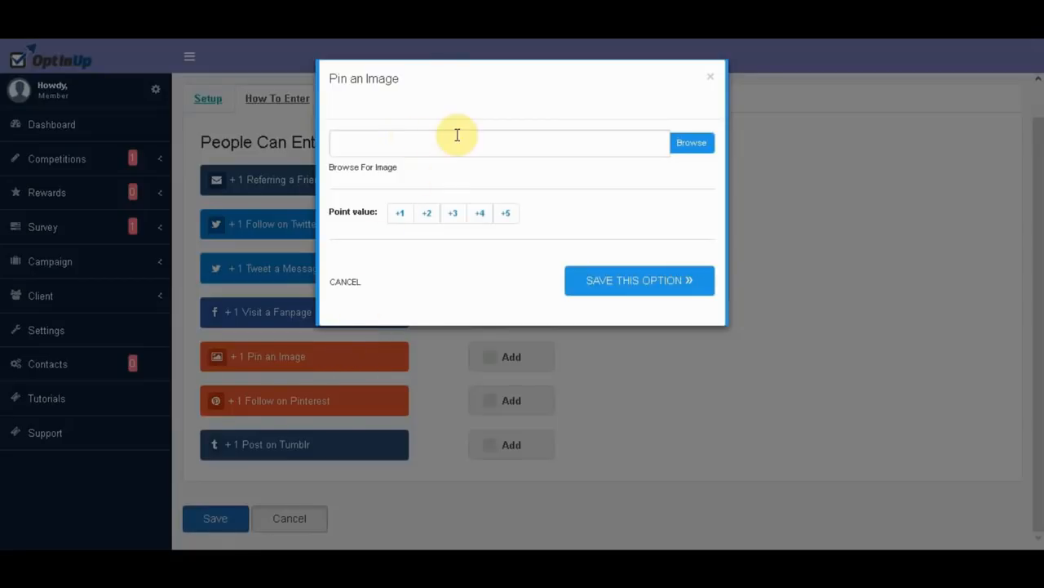
pyautogui.click(699, 145)
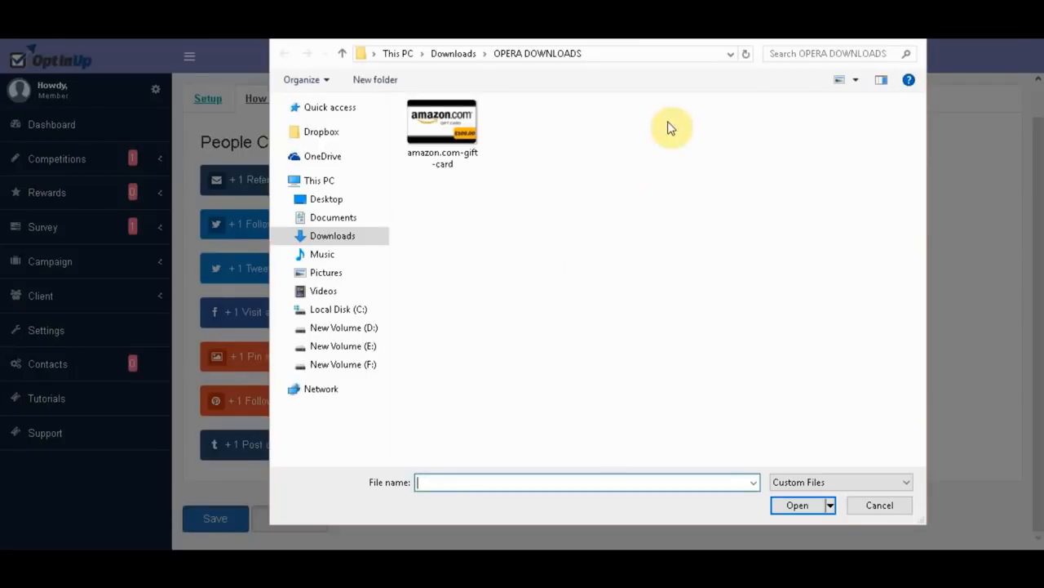
pyautogui.click(910, 31)
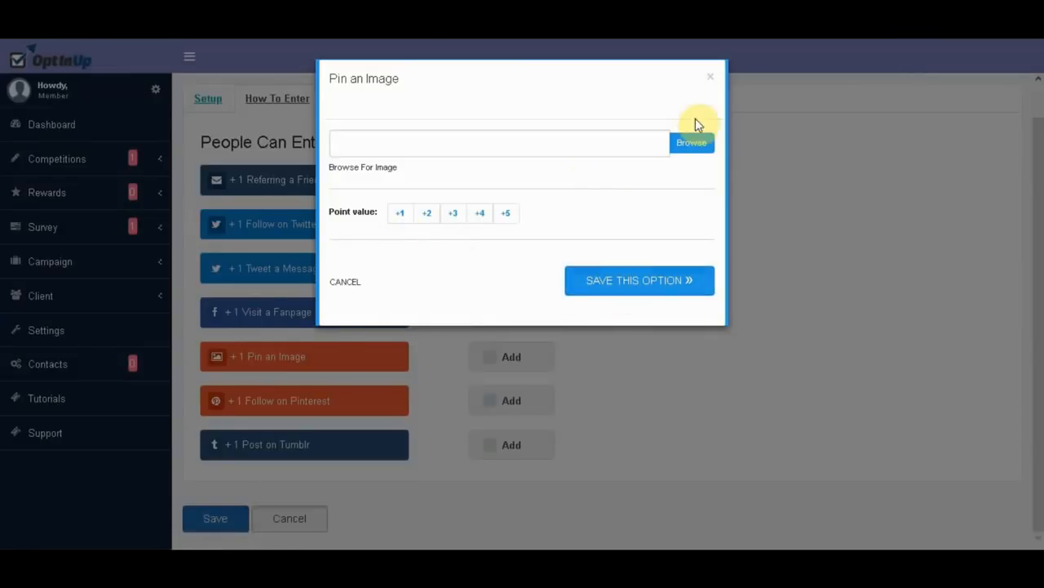
pyautogui.click(706, 78)
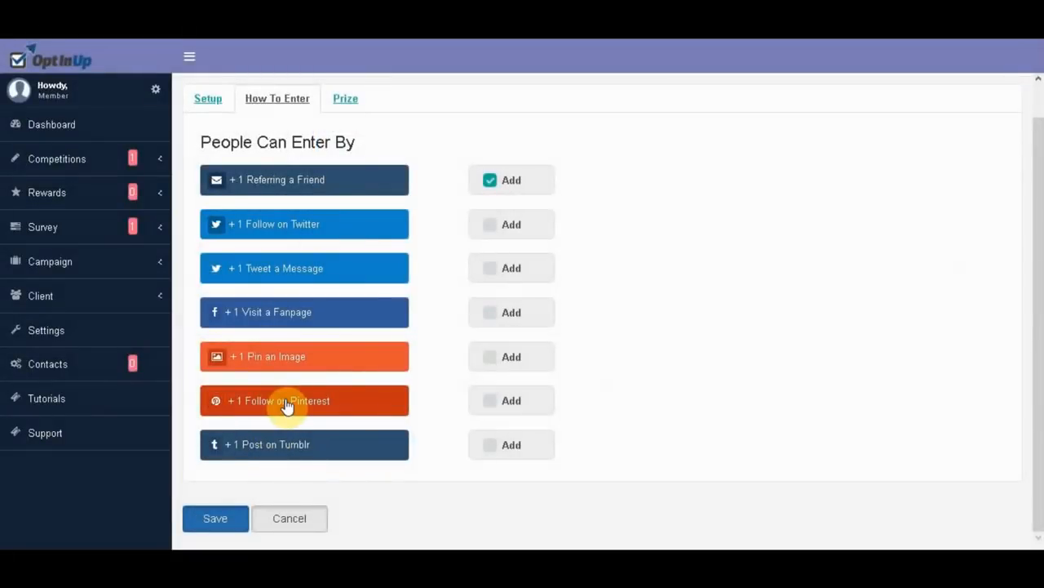
# Examine the settings of the Follow on Pinterest and Post on Tumblr entry methods without adding either.
pyautogui.click(349, 402)
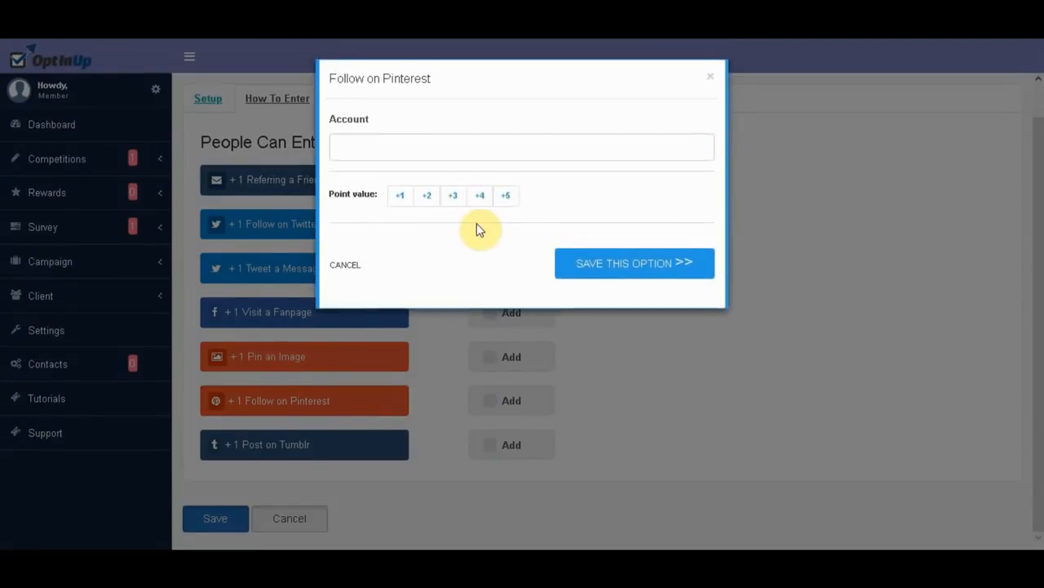
pyautogui.click(441, 151)
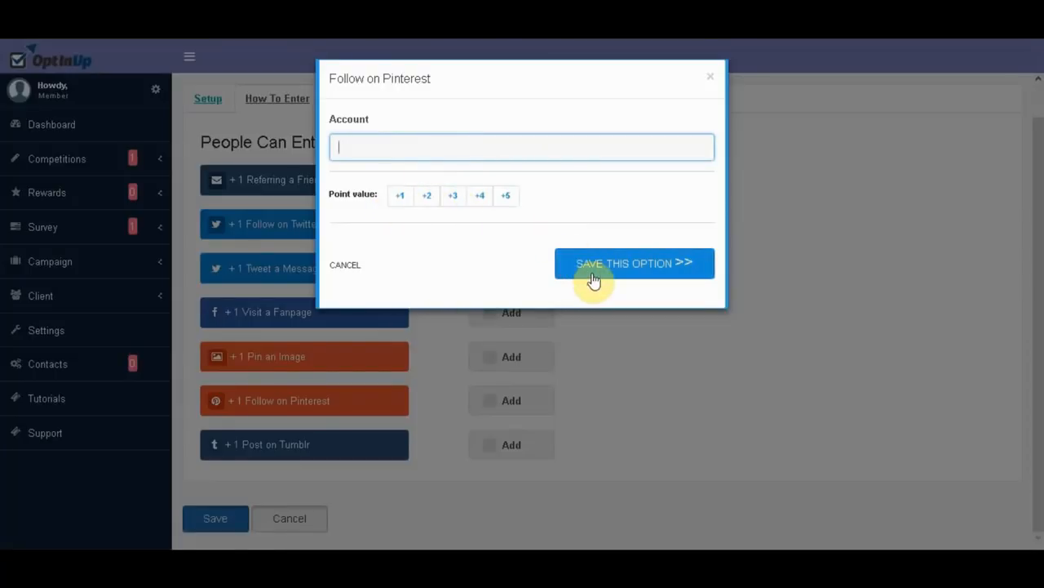
pyautogui.click(709, 77)
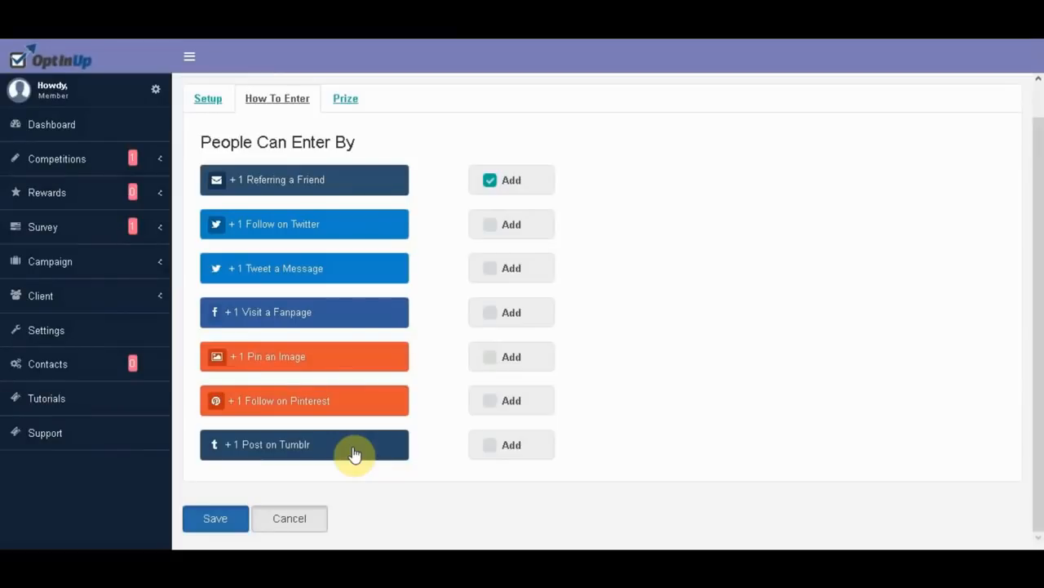
pyautogui.click(353, 449)
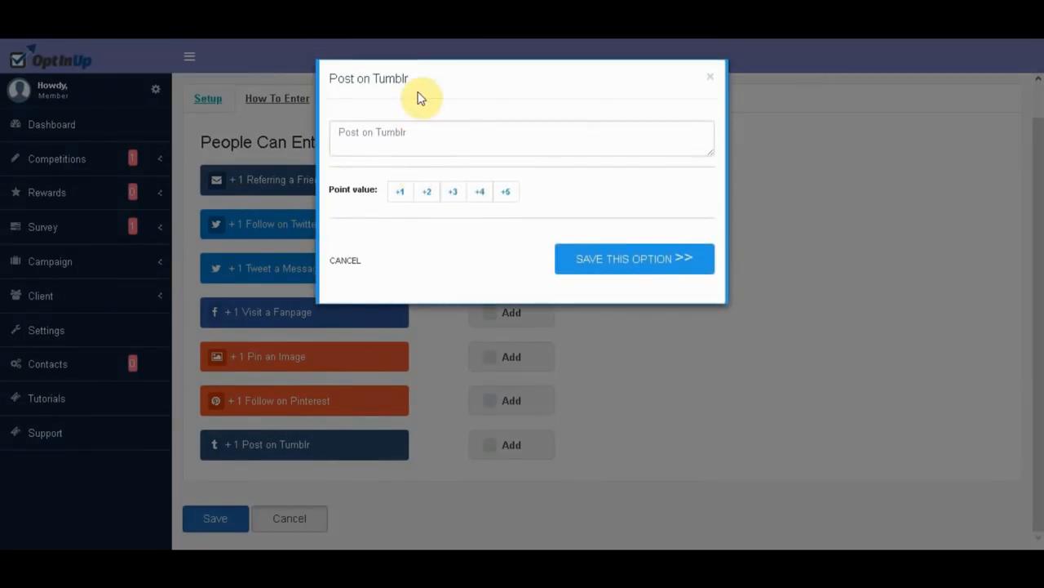
pyautogui.click(443, 137)
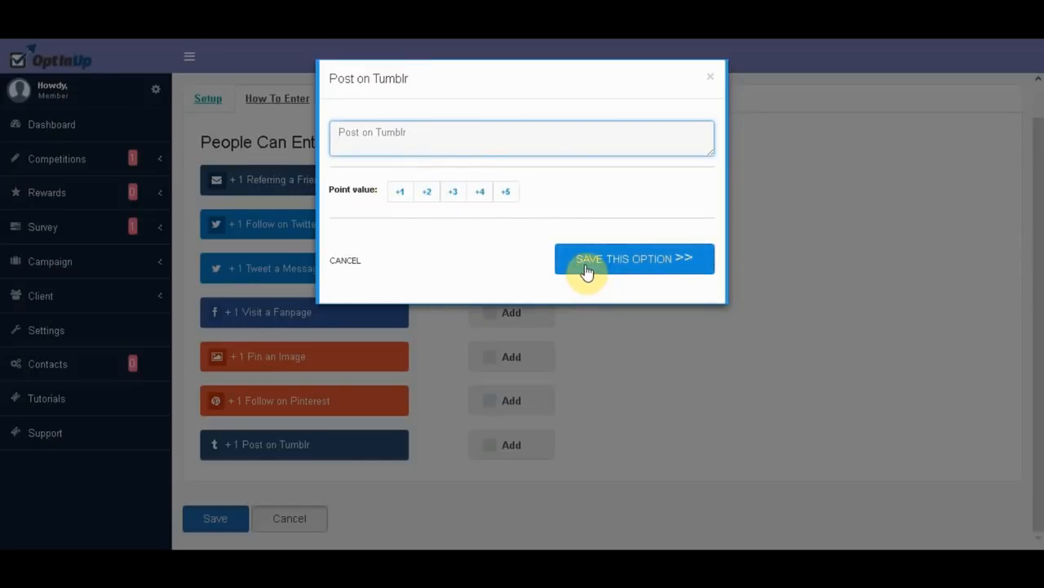
pyautogui.click(710, 77)
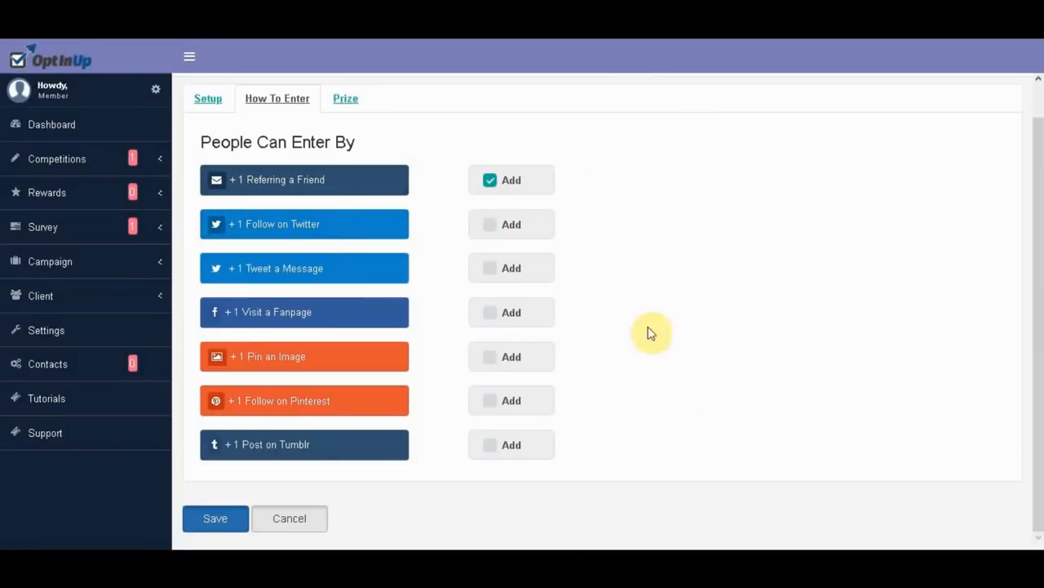
# Save the entry methods and title the new prize "Free Amazon Gift Card $100".
pyautogui.click(199, 526)
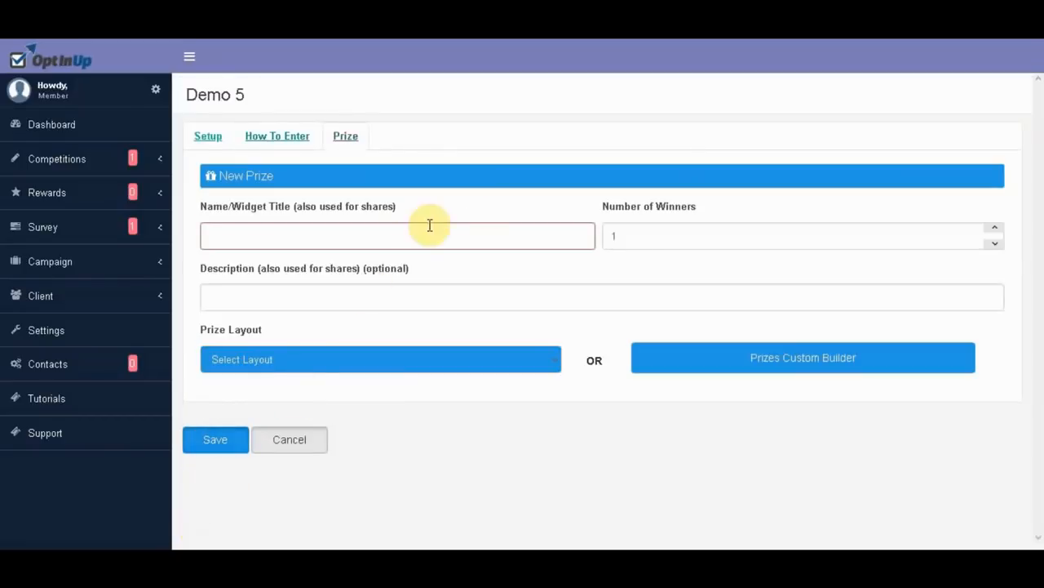
pyautogui.click(343, 233)
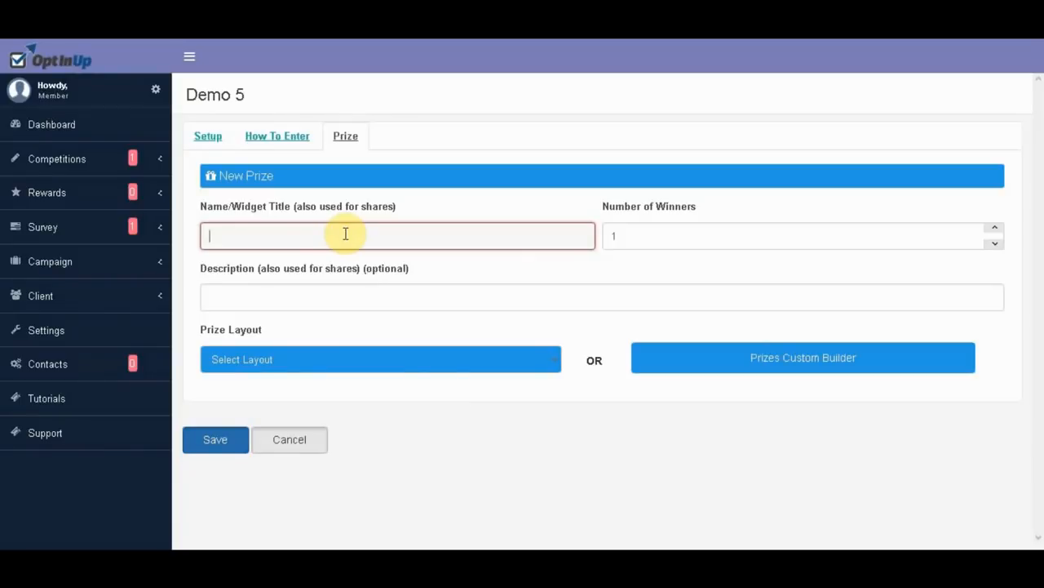
pyautogui.write('ee Amazon Gift Card ')
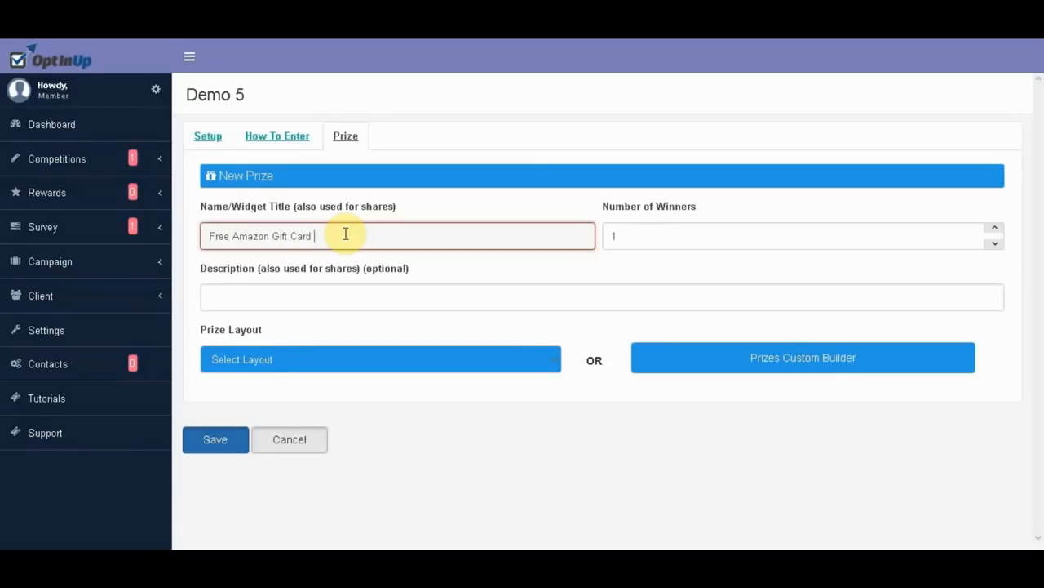
pyautogui.write('$100')
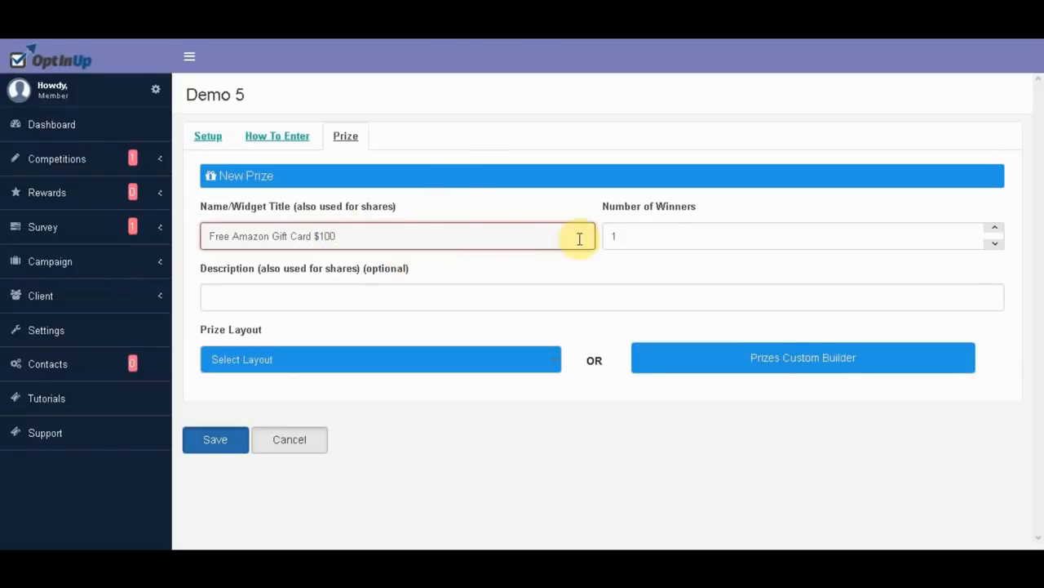
# Set the prize's number of winners to 5 and its layout to "Name + YouTube Video + Description".
pyautogui.click(661, 238)
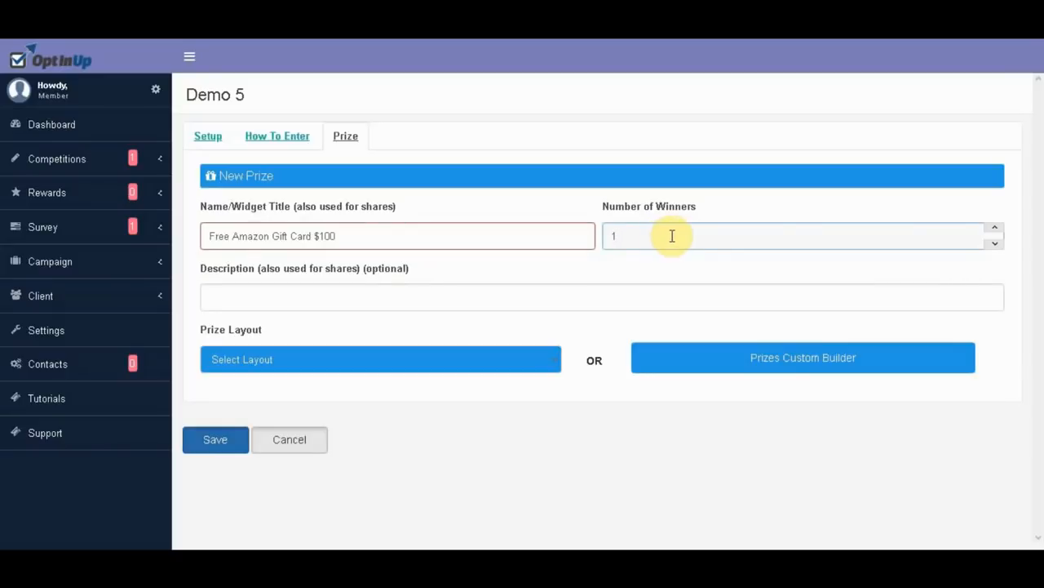
pyautogui.doubleClick(995, 230)
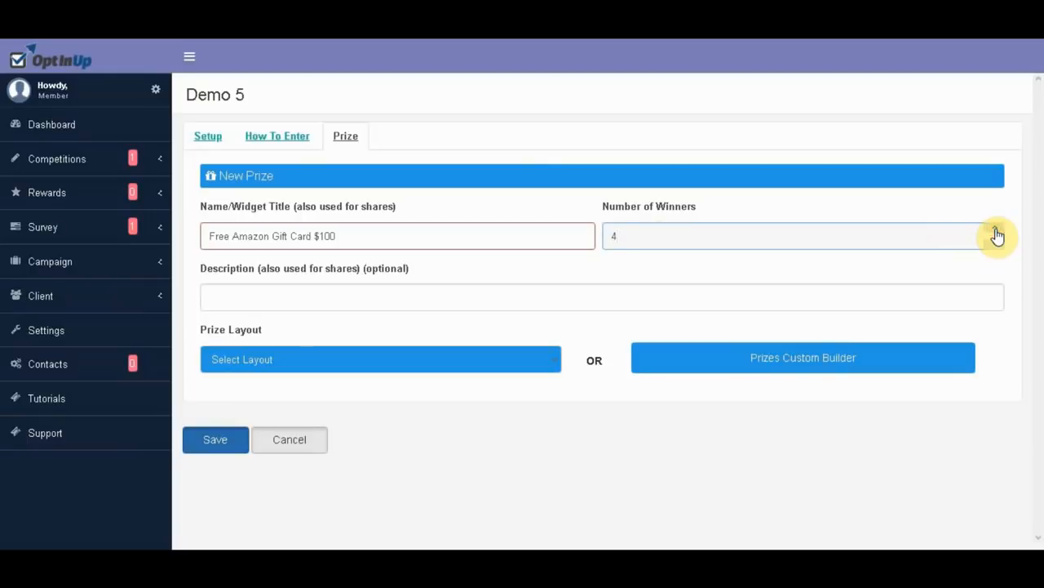
pyautogui.click(995, 230)
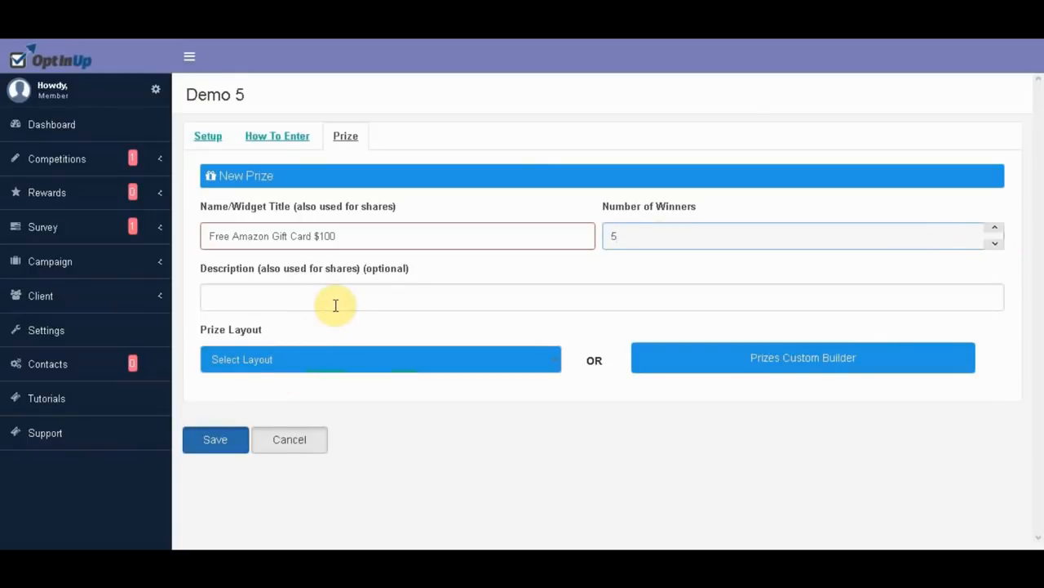
pyautogui.click(555, 363)
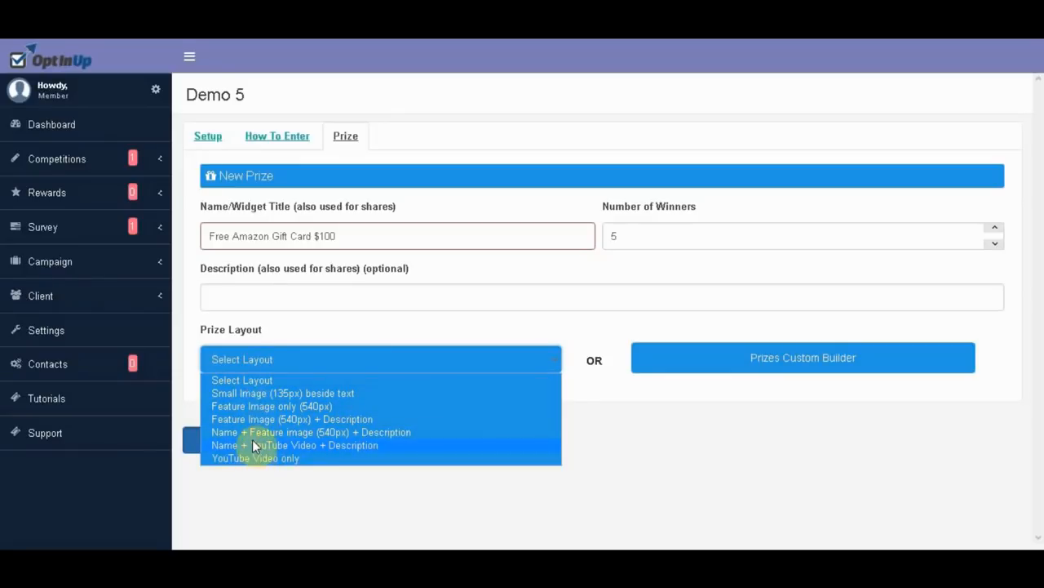
pyautogui.click(298, 448)
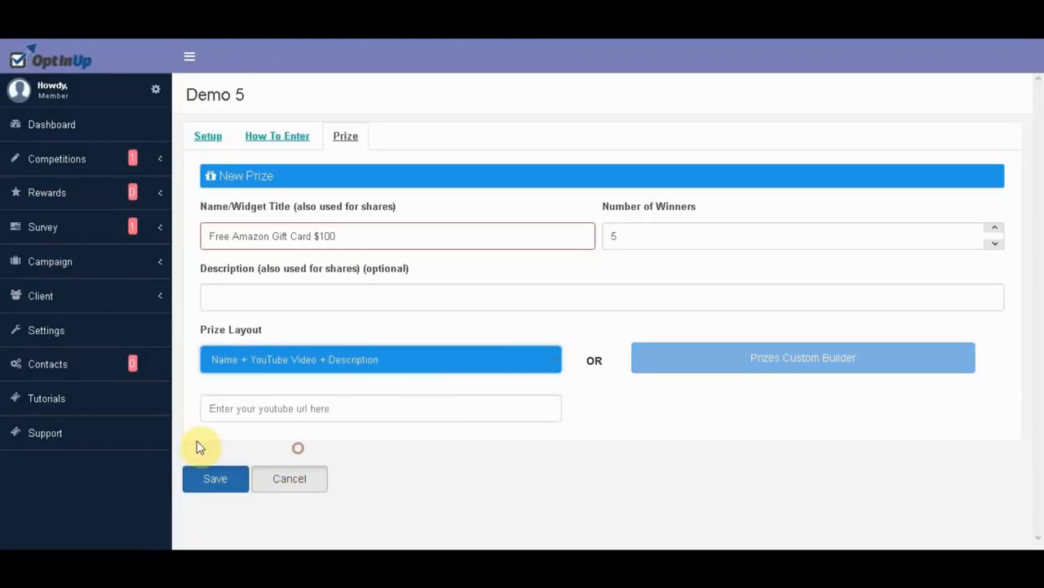
# Switch the prize layout to "YouTube Video only" and examine its YouTube URL field without entering a link.
pyautogui.click(275, 408)
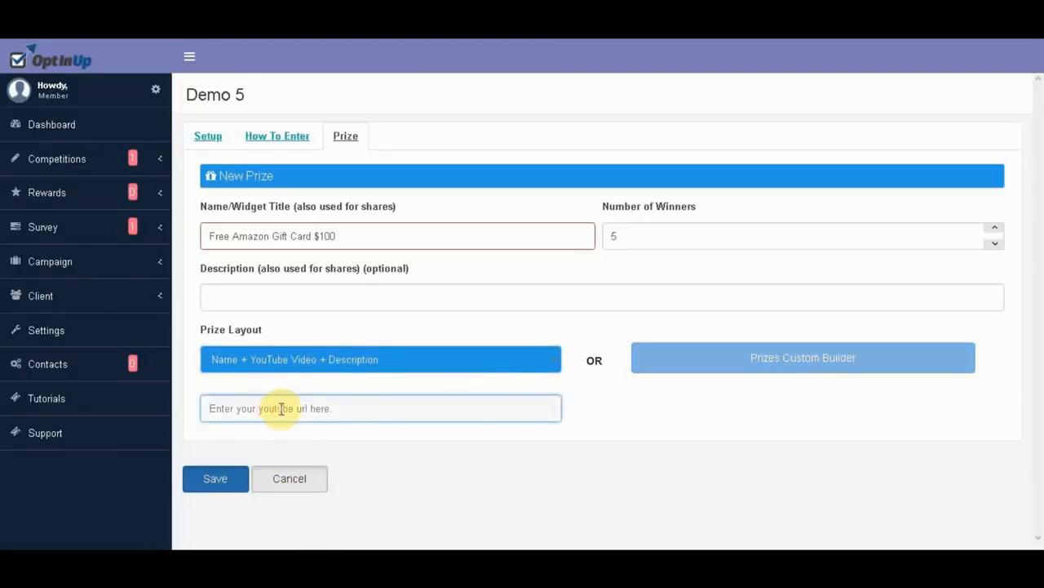
pyautogui.click(557, 356)
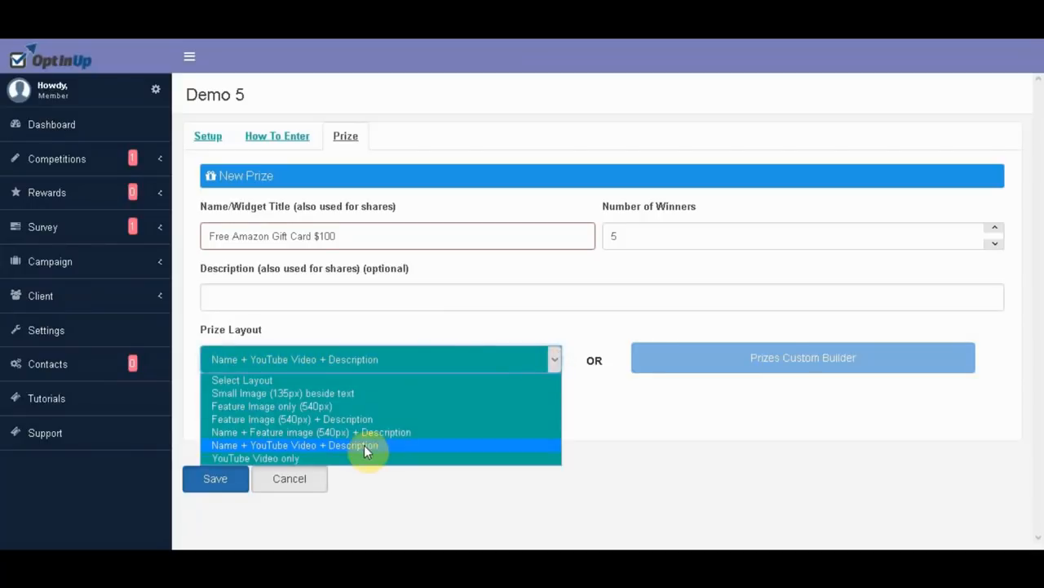
pyautogui.click(364, 458)
pyautogui.click(313, 408)
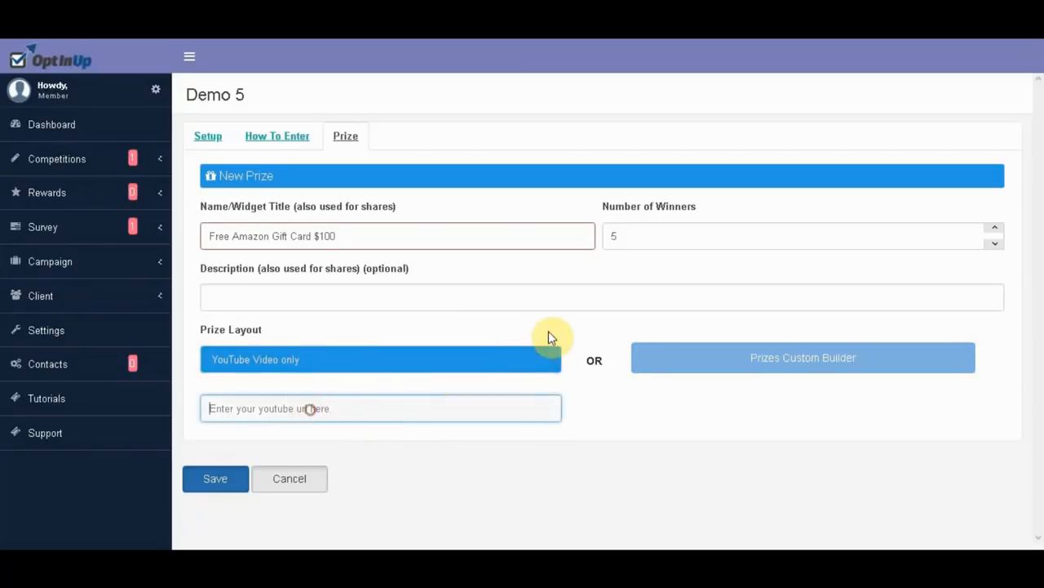
# Set the prize layout to "Feature Image only (540px)" and upload the amazon.com-gift-card image from the OPERA DOWNLOADS folder.
pyautogui.click(558, 356)
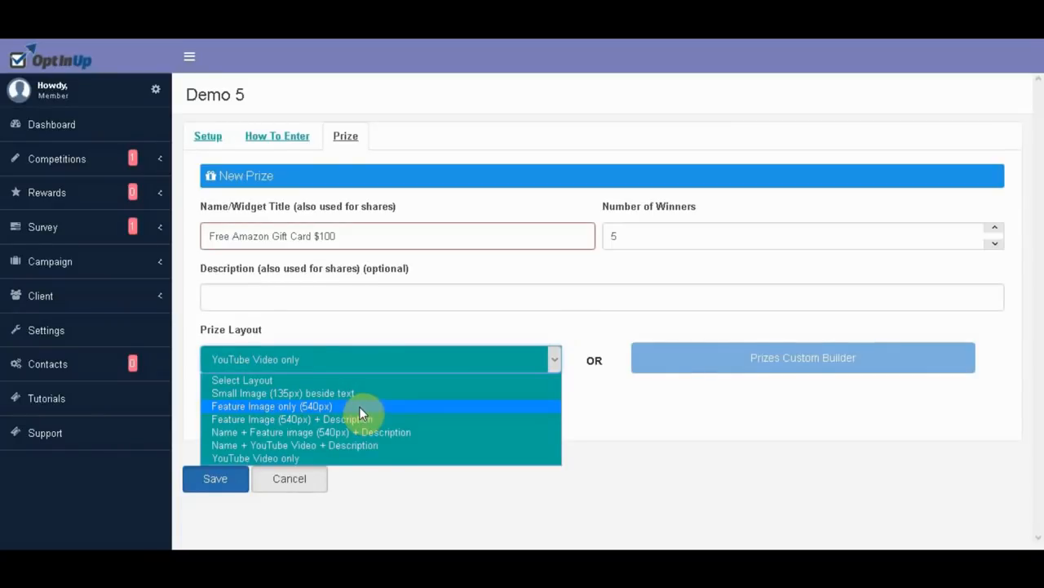
pyautogui.click(359, 406)
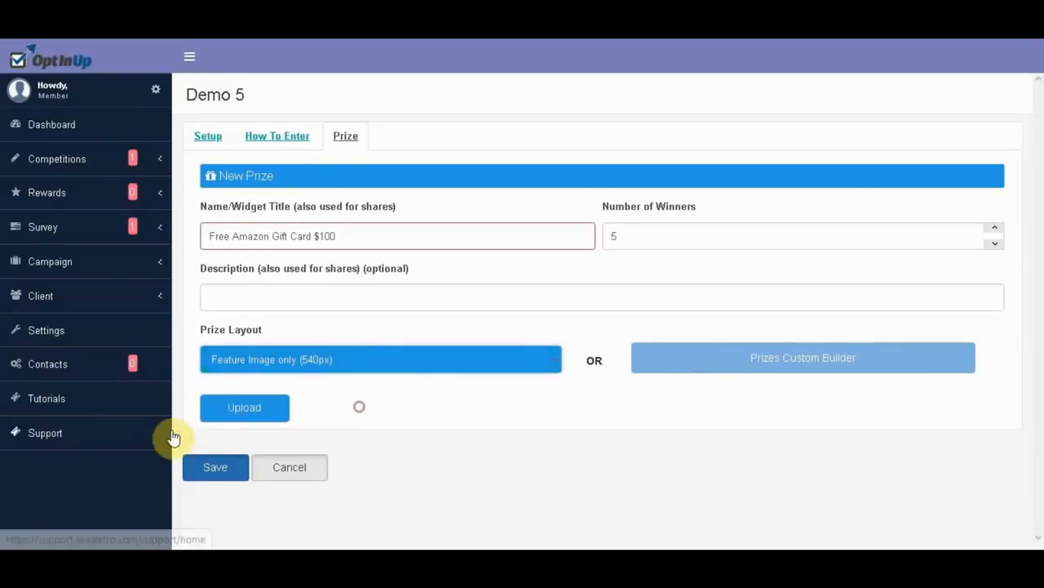
pyautogui.click(245, 407)
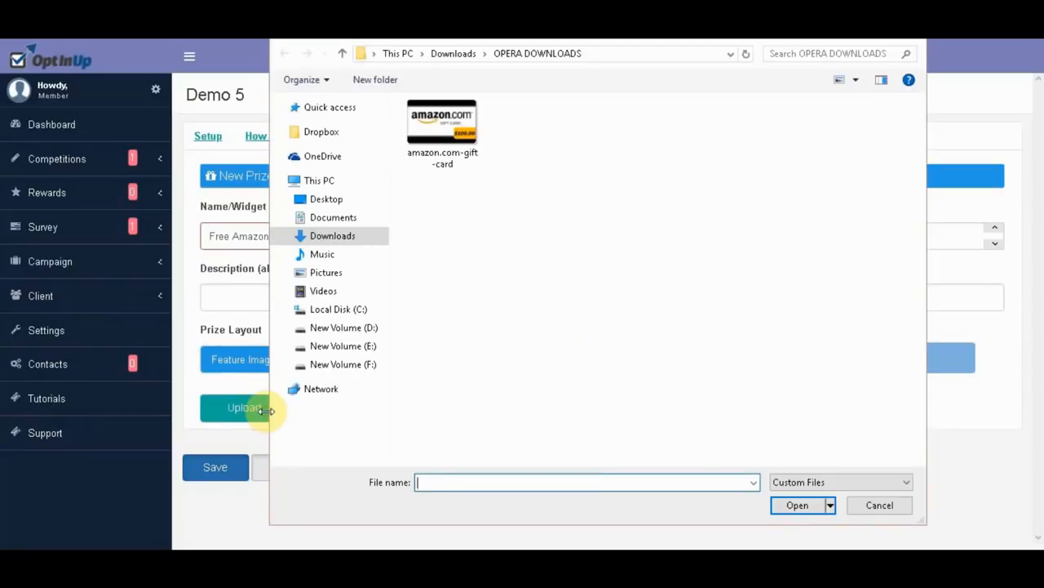
pyautogui.click(478, 143)
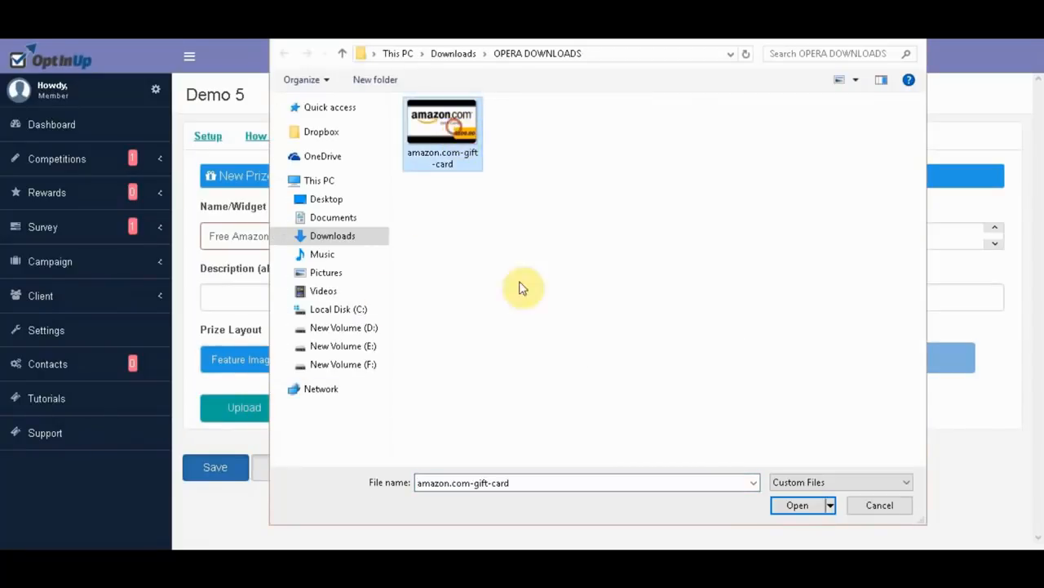
pyautogui.click(809, 503)
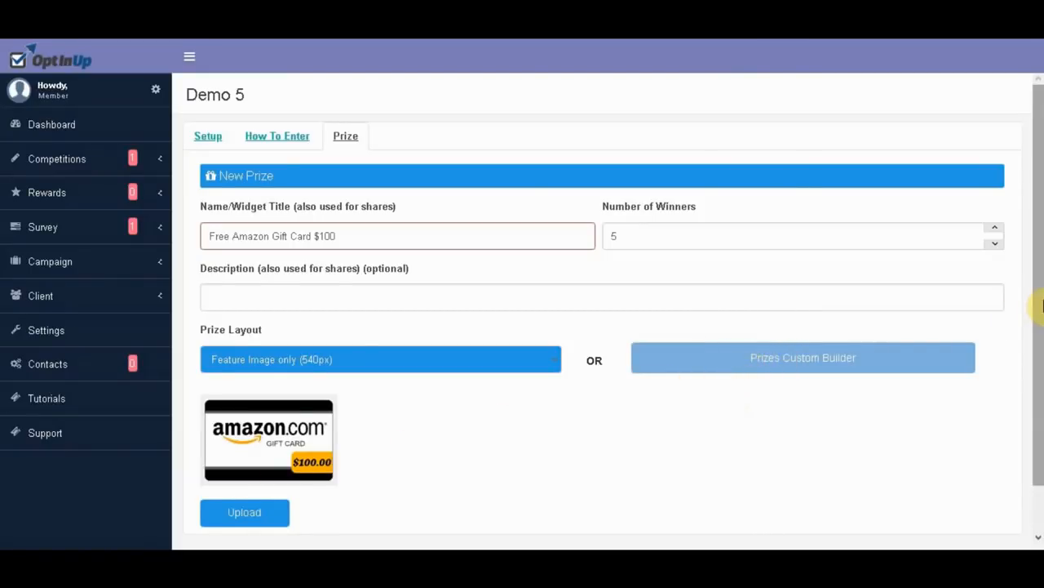
# Save the competition with its new prize and dismiss the confirmation message.
pyautogui.moveTo(1038, 302); pyautogui.dragTo(1037, 420)
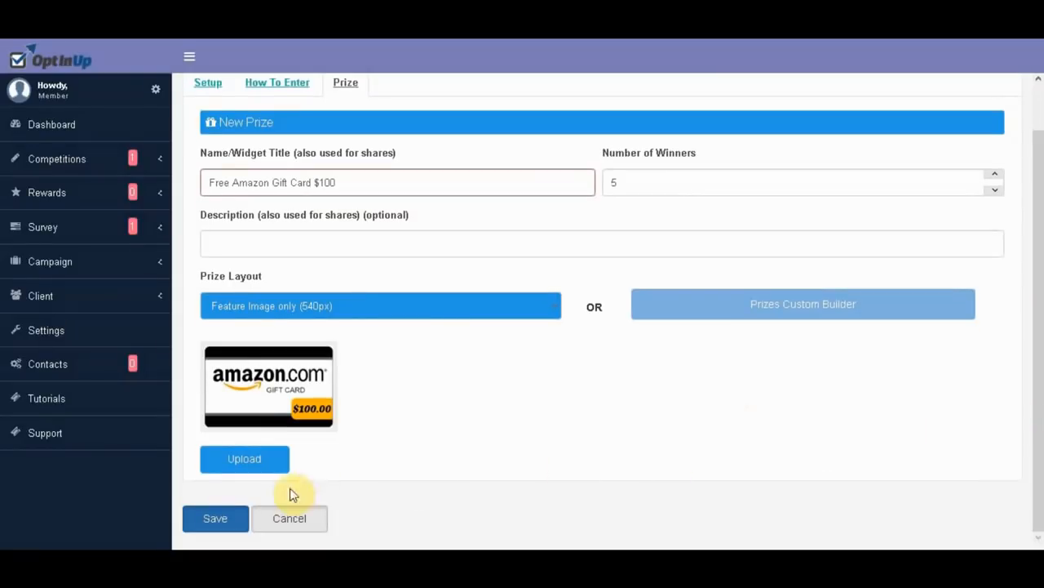
pyautogui.click(233, 526)
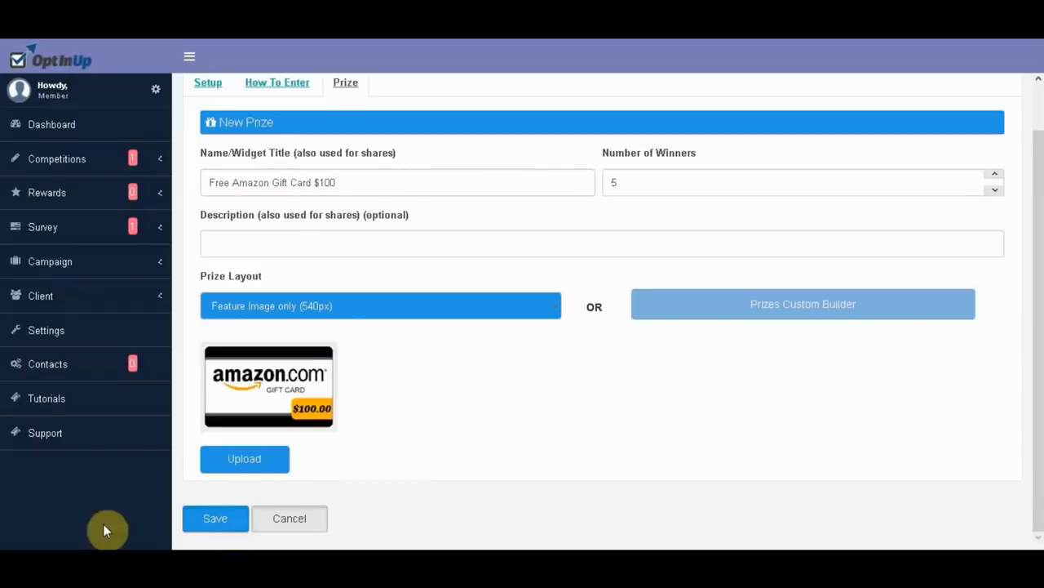
pyautogui.click(216, 523)
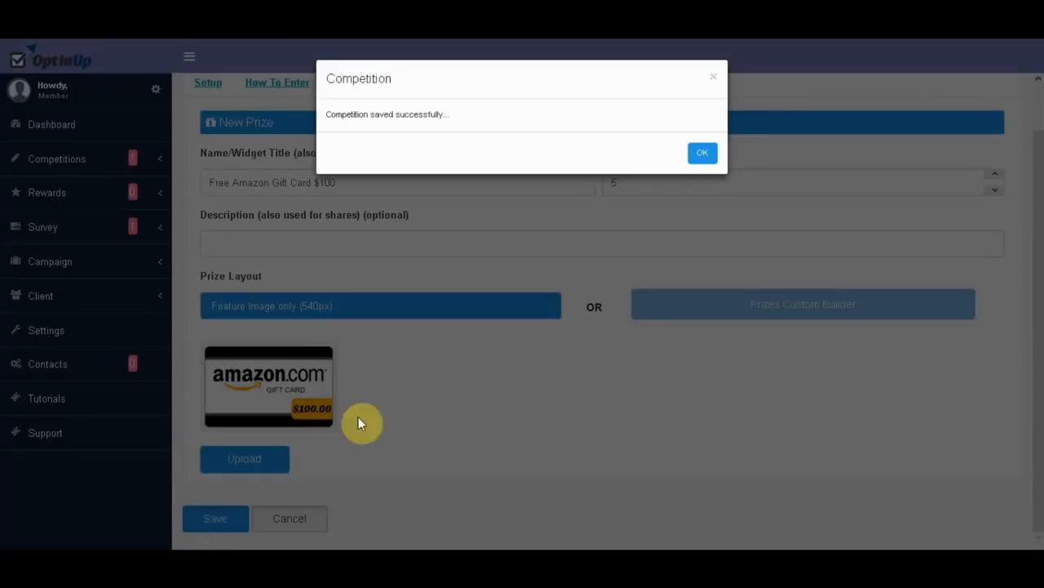
pyautogui.click(701, 151)
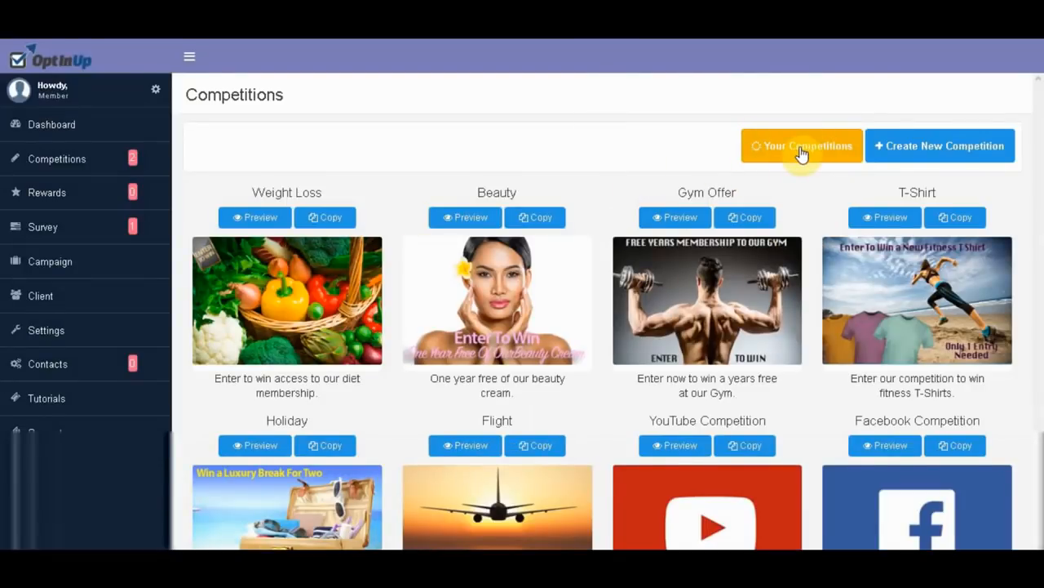
# Open the list of your own competitions and look through the inactive ones for Demo 5.
pyautogui.click(801, 153)
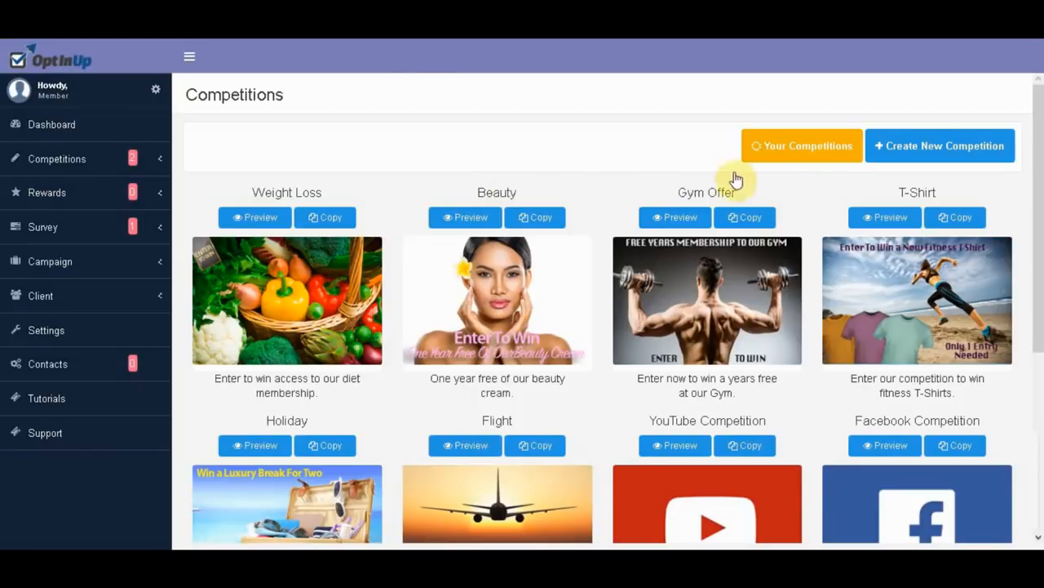
pyautogui.click(773, 156)
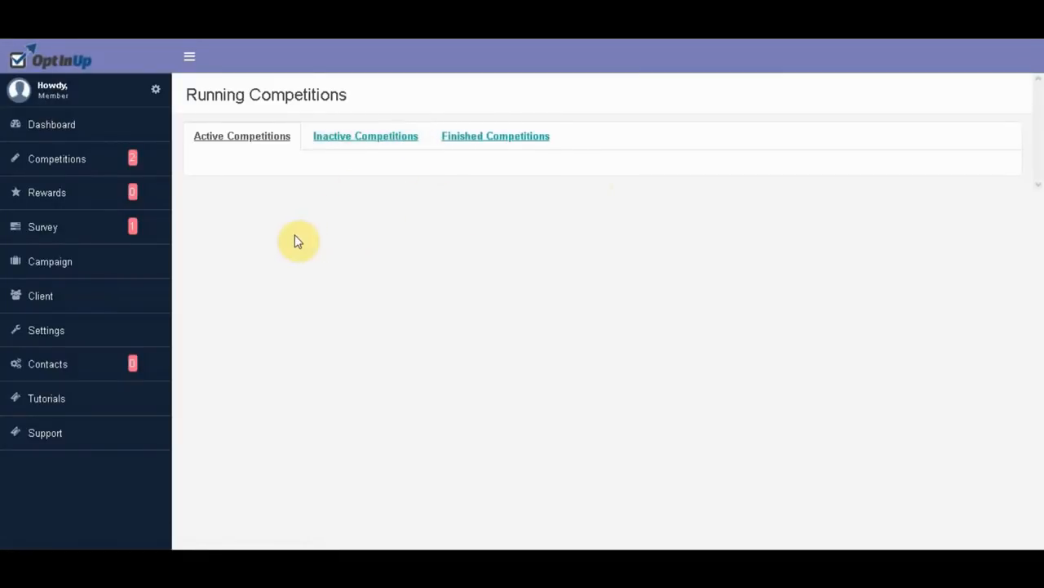
pyautogui.click(385, 140)
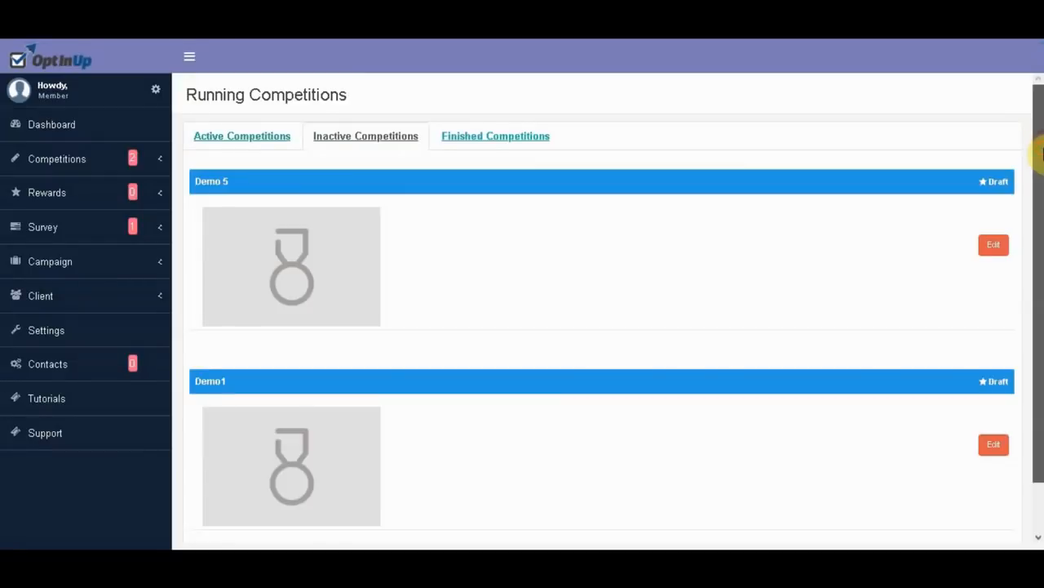
pyautogui.moveTo(1041, 155); pyautogui.dragTo(1036, 120)
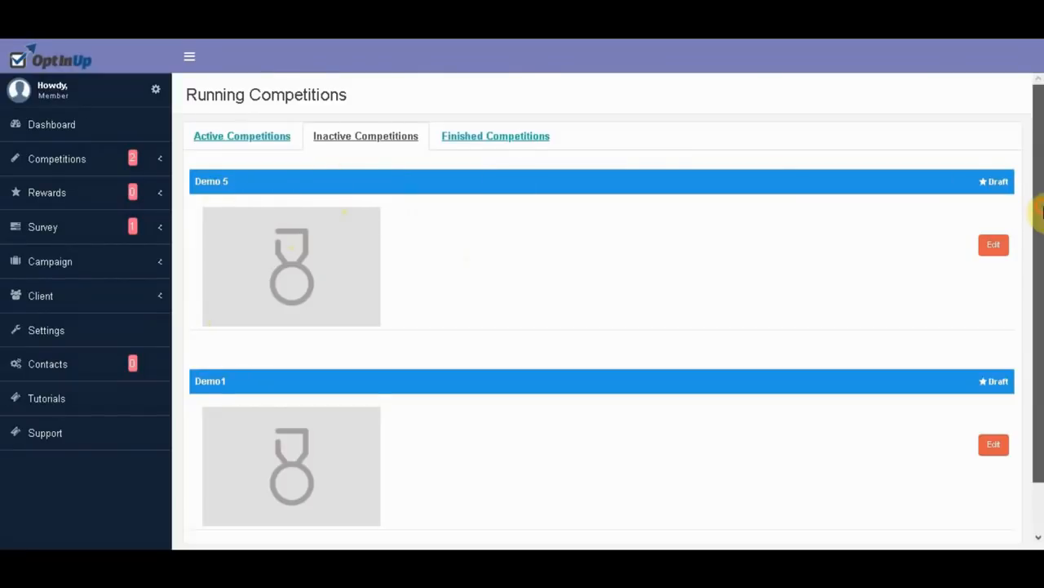
pyautogui.moveTo(1041, 210); pyautogui.dragTo(1028, 177)
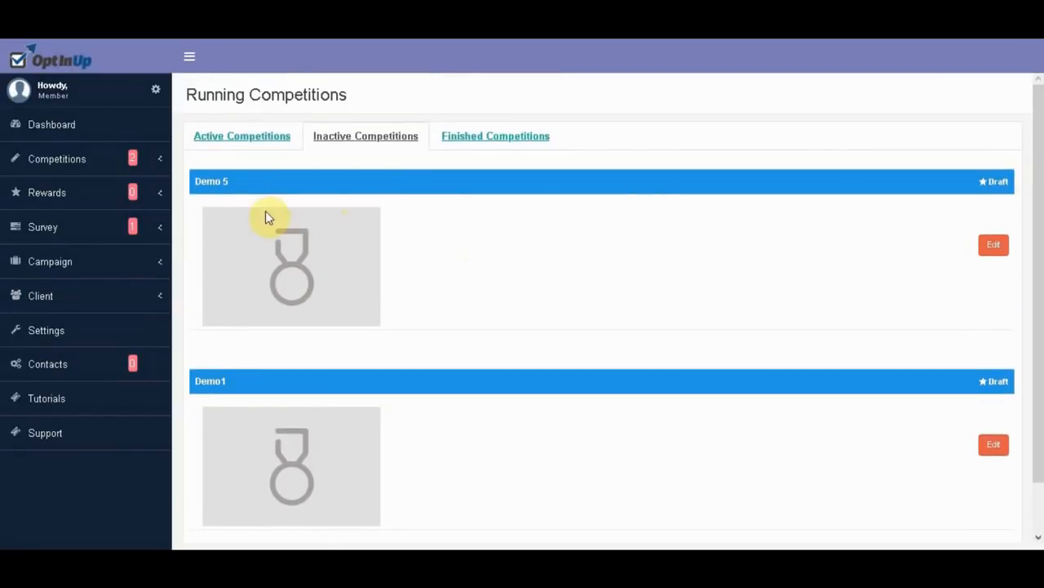